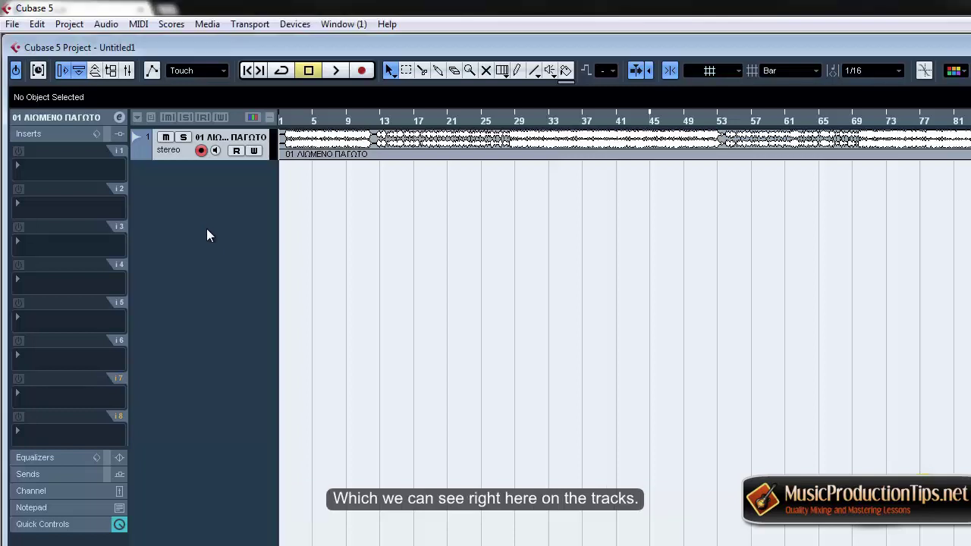
- Open the mixer, lower the audio track's volume fader, and close the mixer
{"action": "key", "text": "F3"}
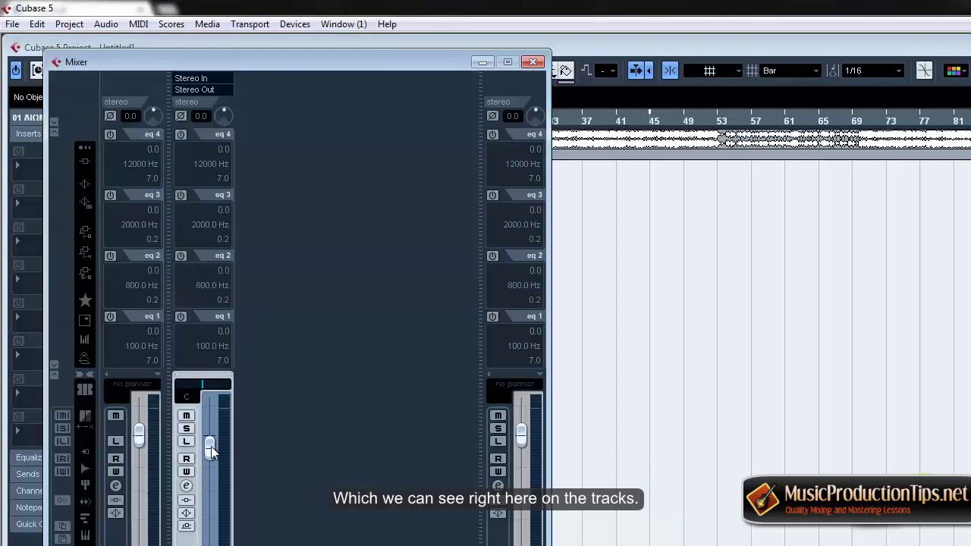
{"action": "left_click_drag", "start_coordinate": [217, 508], "coordinate": [221, 484]}
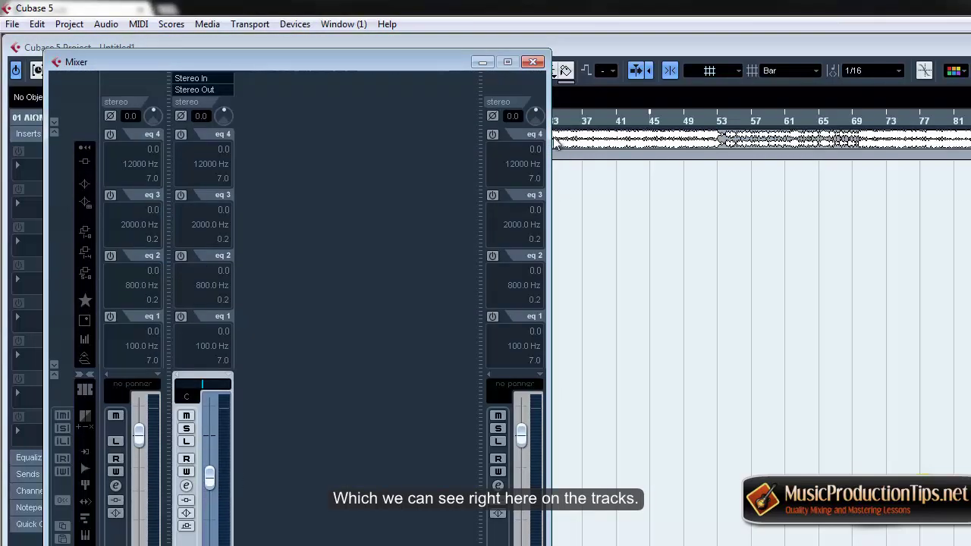
{"action": "left_click", "coordinate": [533, 61]}
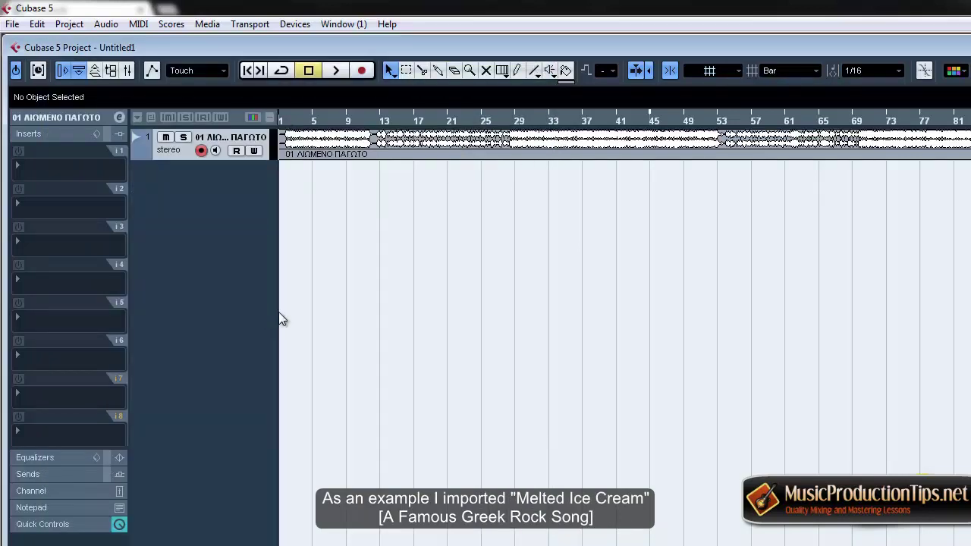
- Load the FabFilter Pro-Q equalizer into the audio track's first insert slot
{"action": "left_click", "coordinate": [46, 162]}
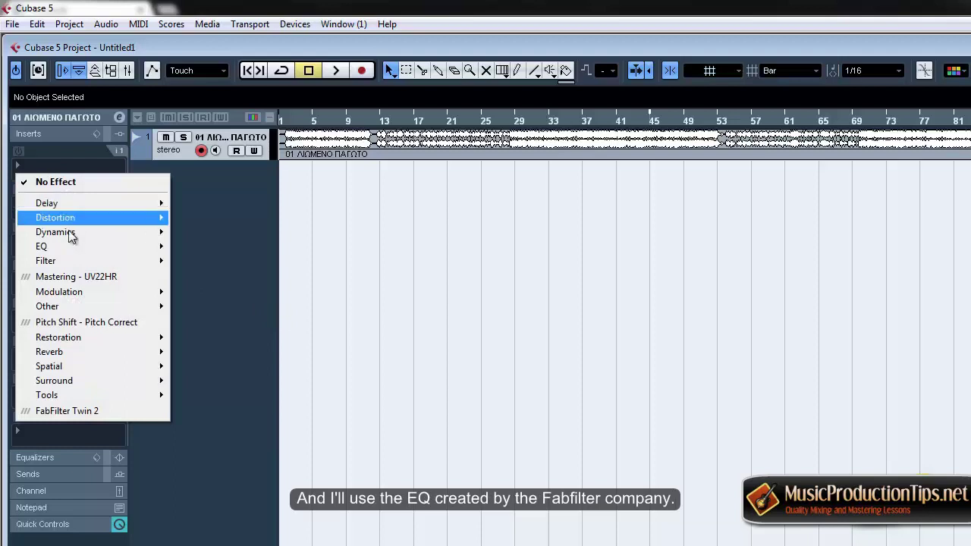
{"action": "mouse_move", "coordinate": [68, 252]}
{"action": "left_click", "coordinate": [204, 250]}
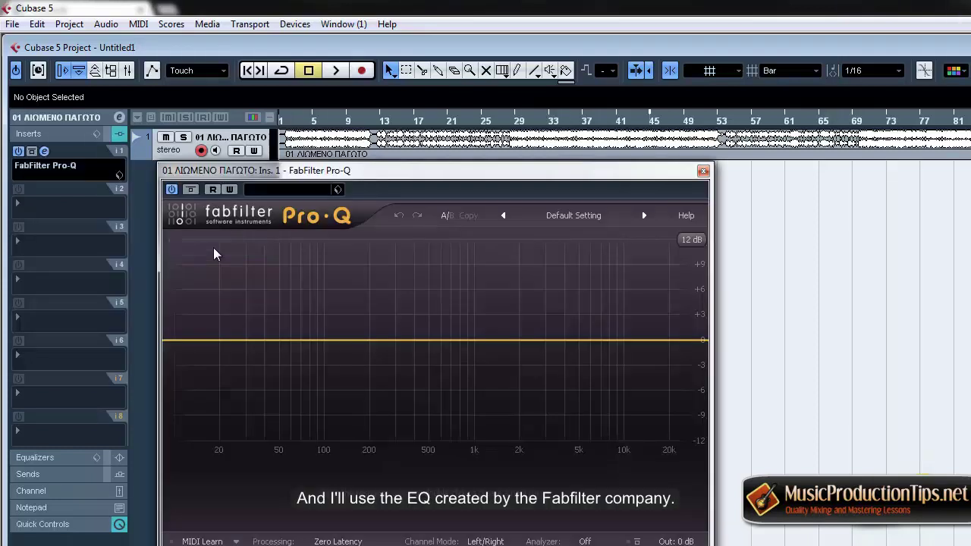
- Load StudioEQ into the second insert slot, place its window beside Pro-Q, and clear that slot again
{"action": "left_click", "coordinate": [59, 203]}
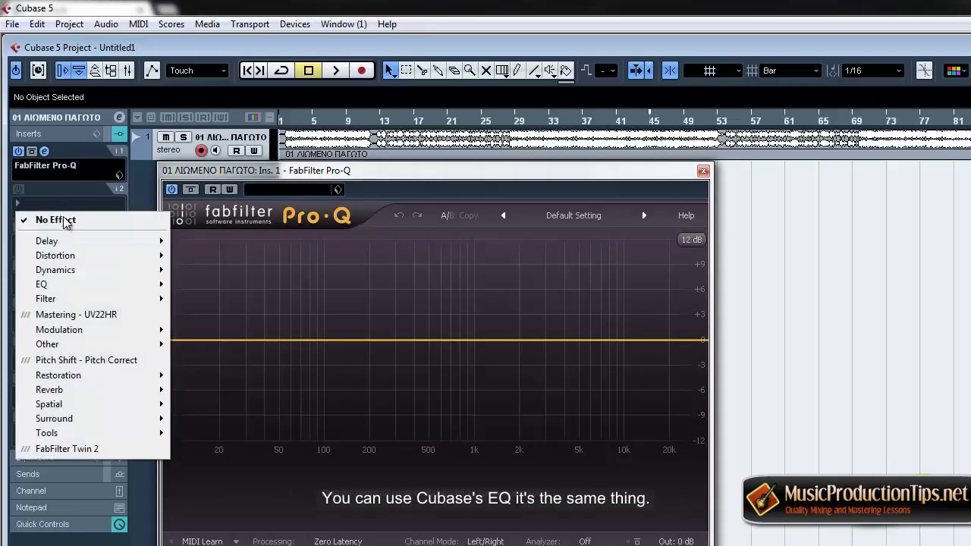
{"action": "mouse_move", "coordinate": [78, 286]}
{"action": "left_click", "coordinate": [208, 336]}
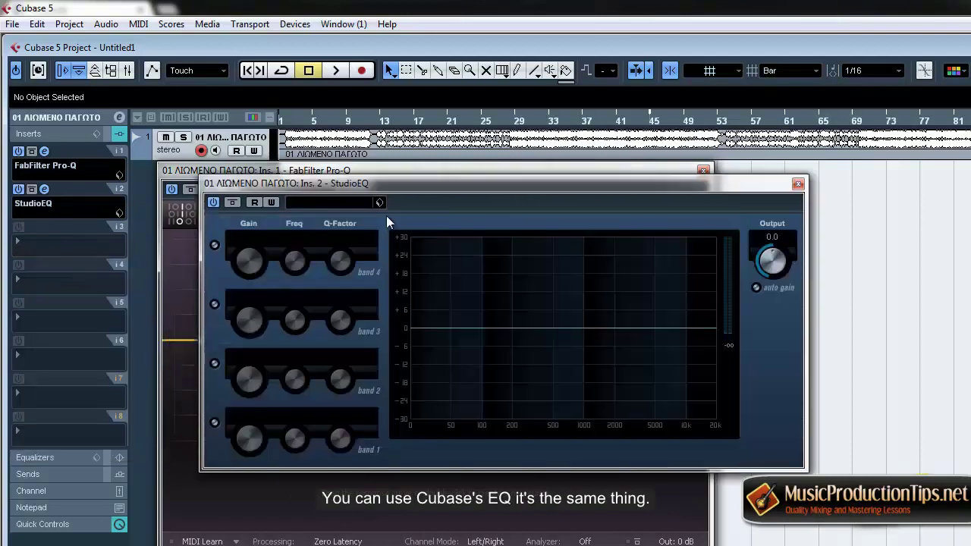
{"action": "left_click_drag", "start_coordinate": [390, 184], "coordinate": [653, 263]}
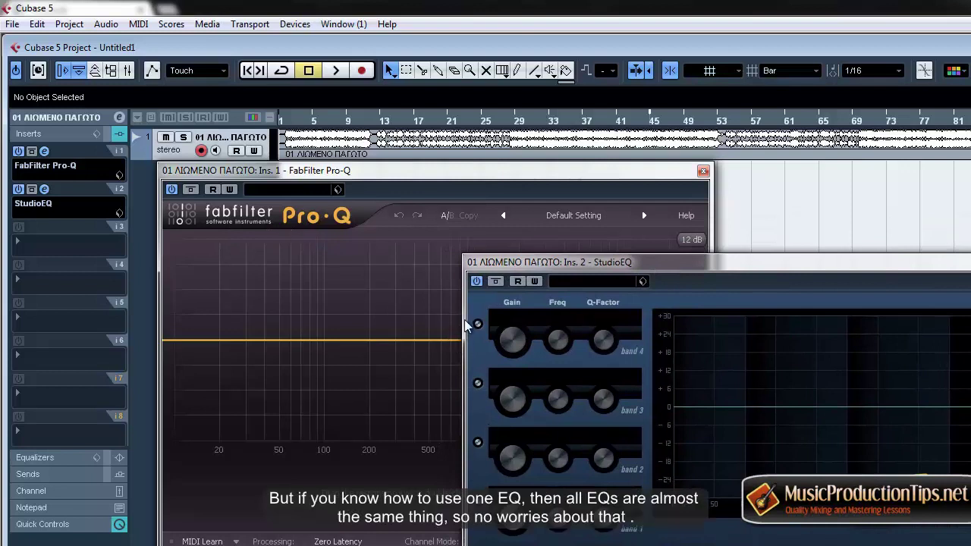
{"action": "left_click_drag", "start_coordinate": [503, 269], "coordinate": [351, 254]}
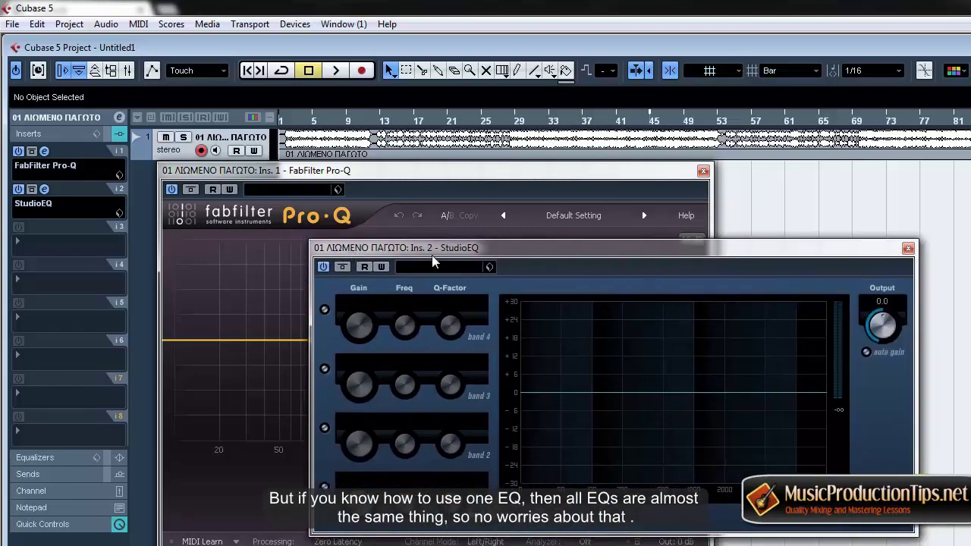
{"action": "left_click", "coordinate": [57, 198]}
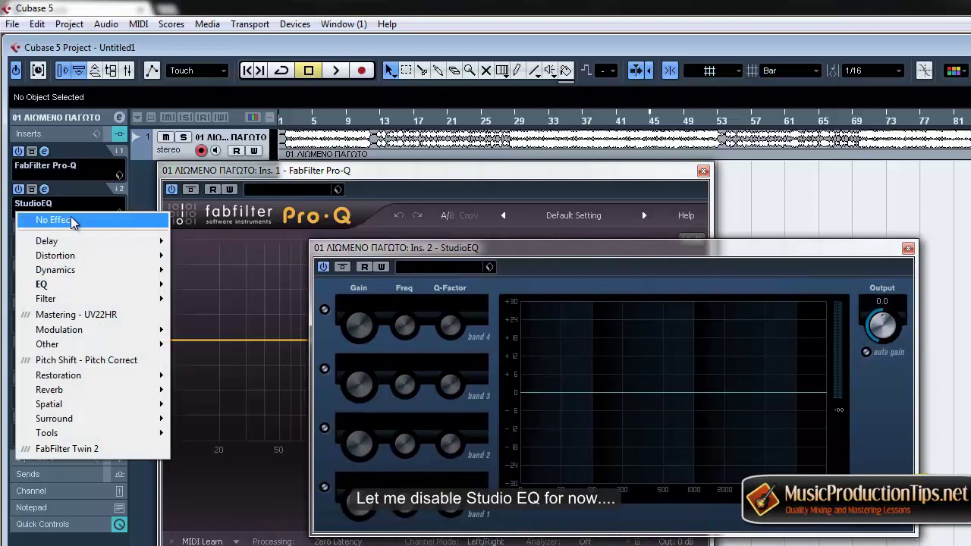
{"action": "left_click", "coordinate": [71, 219]}
- Set the Pro-Q analyzer to Post-EQ, play the song, and bypass the plug-in to freeze the spectrum before stopping playback
{"action": "left_click_drag", "start_coordinate": [285, 182], "coordinate": [259, 182]}
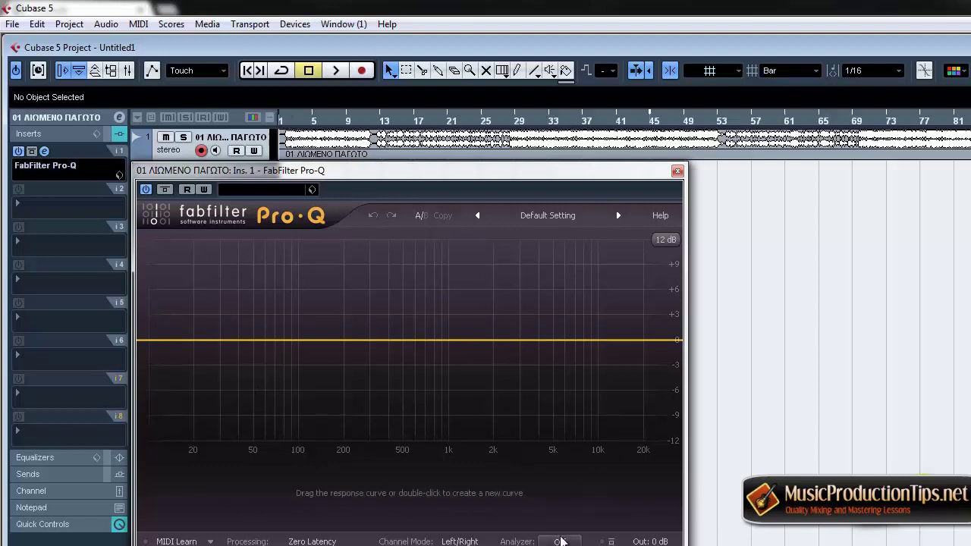
{"action": "left_click", "coordinate": [560, 541]}
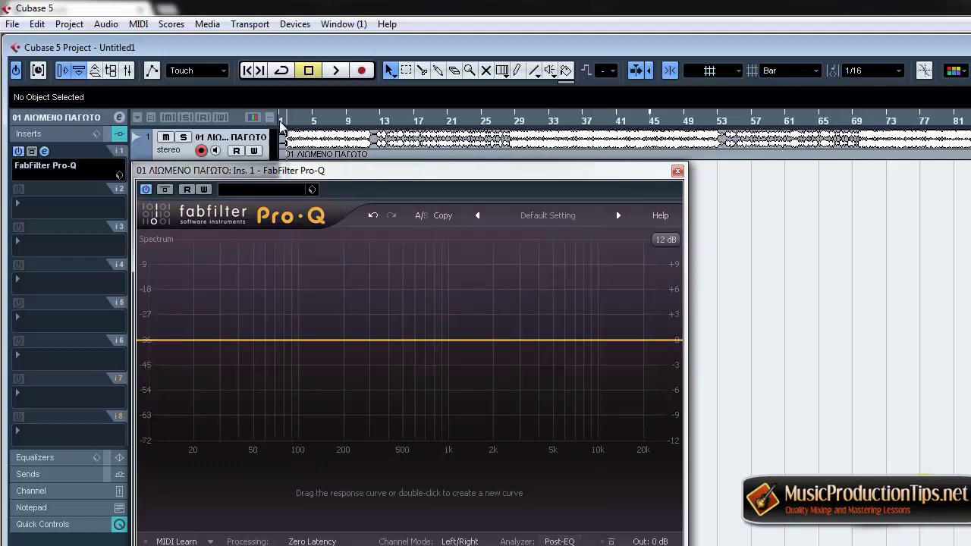
{"action": "key", "text": "space"}
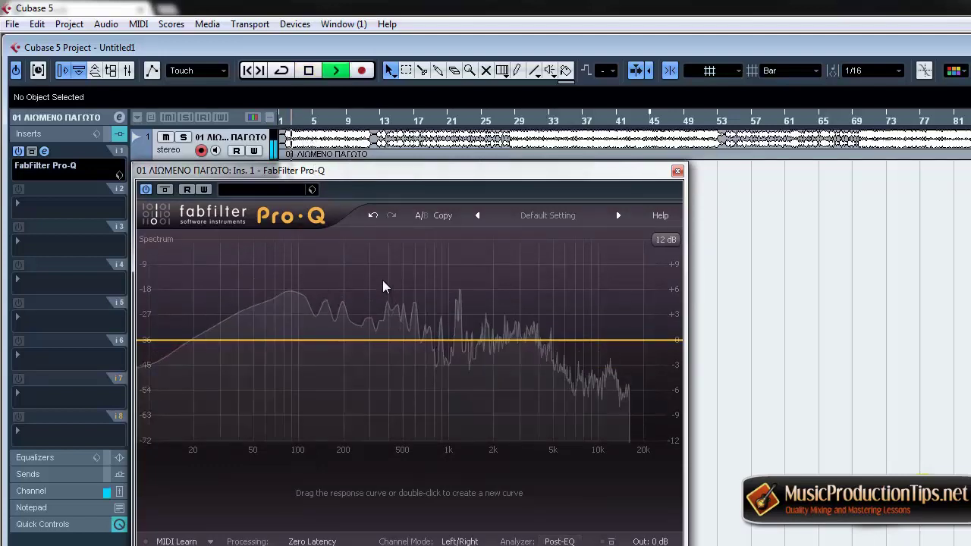
{"action": "left_click", "coordinate": [146, 190]}
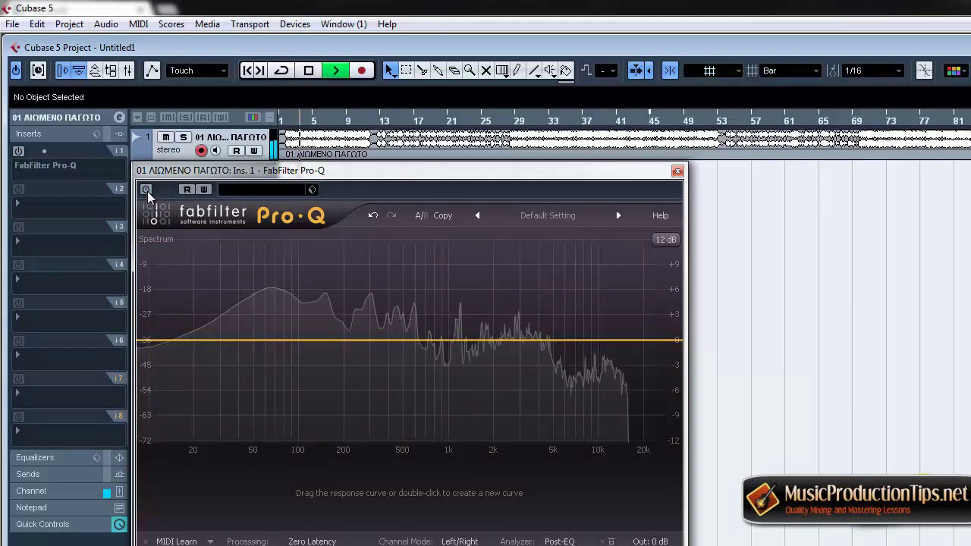
{"action": "key", "text": "space"}
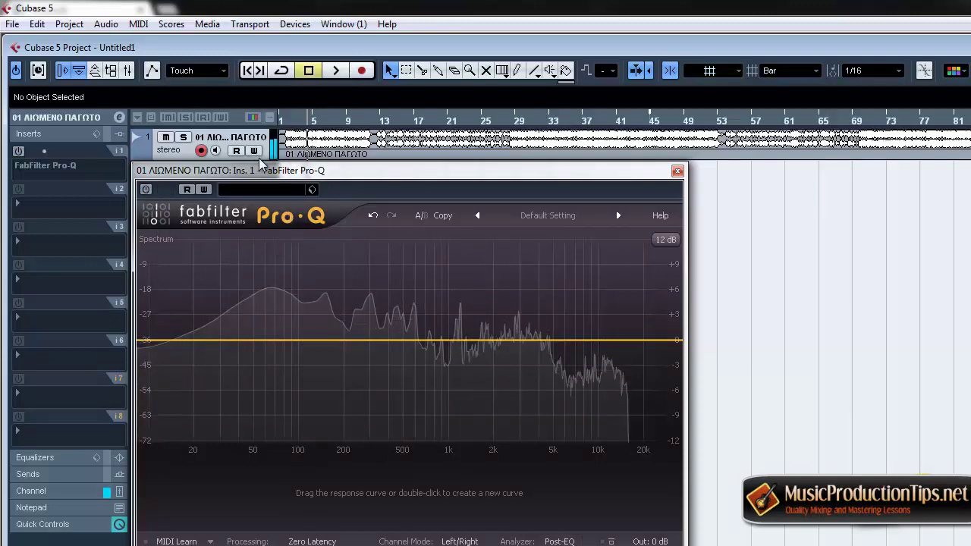
- Show the mixer beside the Pro-Q window and lower the audio track's volume fader a little further
{"action": "left_click_drag", "start_coordinate": [303, 170], "coordinate": [351, 179]}
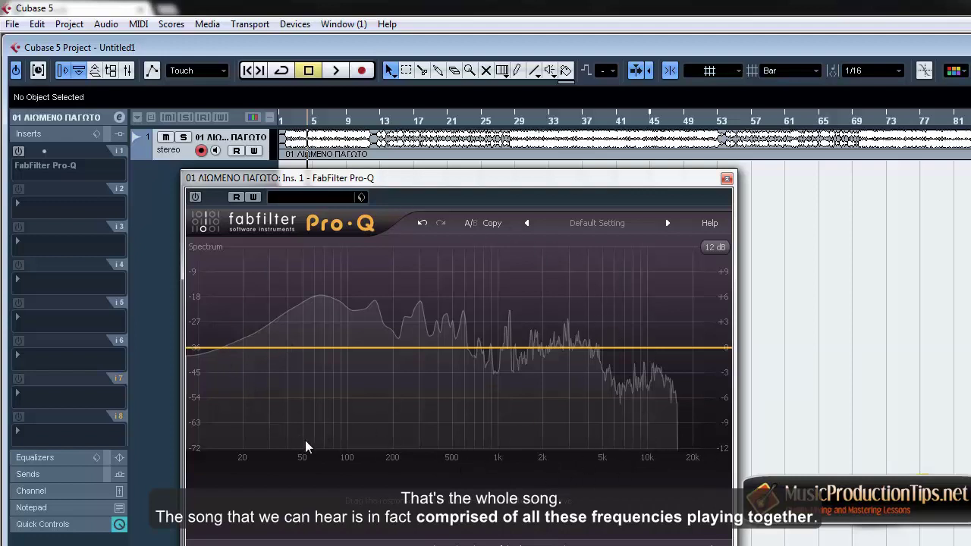
{"action": "left_click_drag", "start_coordinate": [314, 179], "coordinate": [267, 174]}
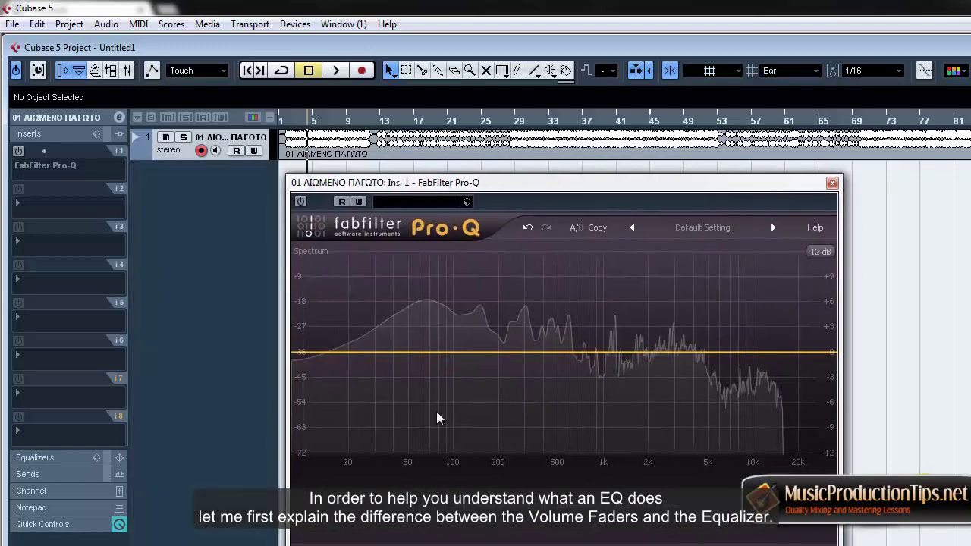
{"action": "left_click_drag", "start_coordinate": [383, 185], "coordinate": [404, 178]}
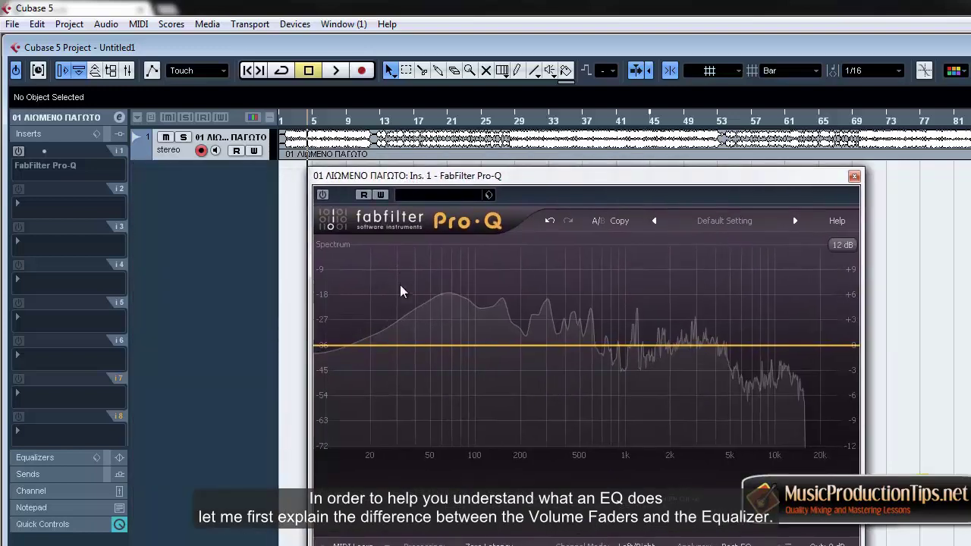
{"action": "key", "text": "F3"}
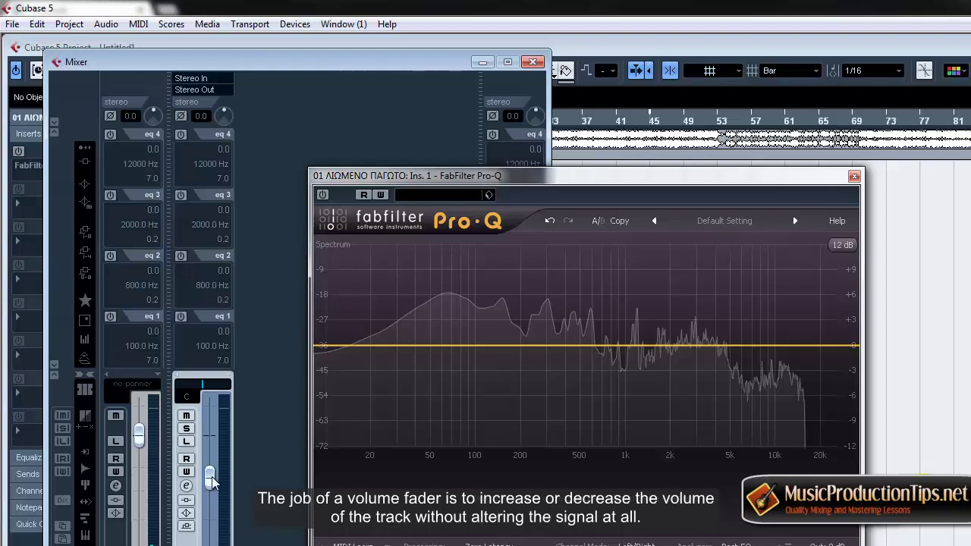
{"action": "mouse_move", "coordinate": [212, 489]}
{"action": "left_mouse_down"}
{"action": "mouse_move", "coordinate": [211, 449]}
{"action": "mouse_move", "coordinate": [214, 508]}
{"action": "left_mouse_up"}
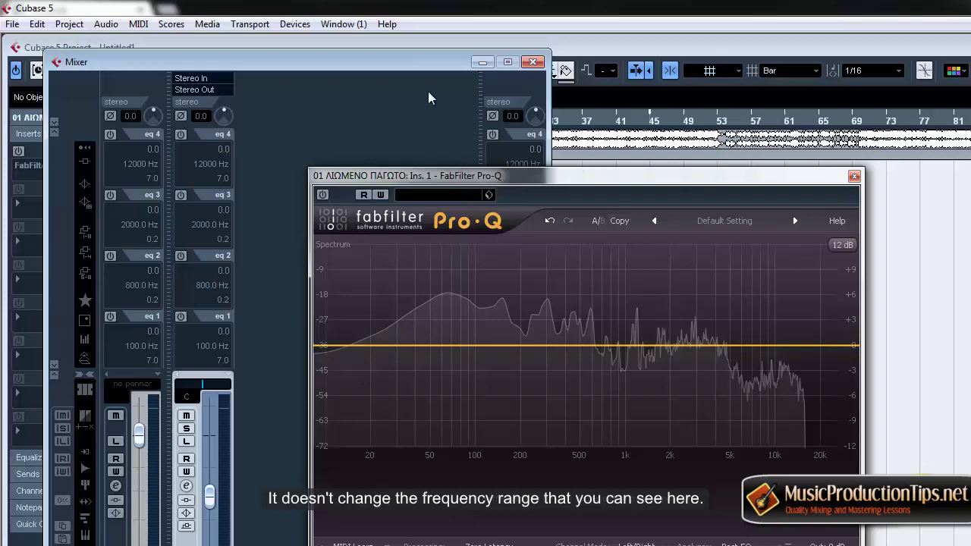
- Play the song from about bar 8 and re-enable Pro-Q on the first insert slot
{"action": "left_click_drag", "start_coordinate": [421, 62], "coordinate": [345, 133]}
{"action": "left_click", "coordinate": [339, 122]}
{"action": "key", "text": "space"}
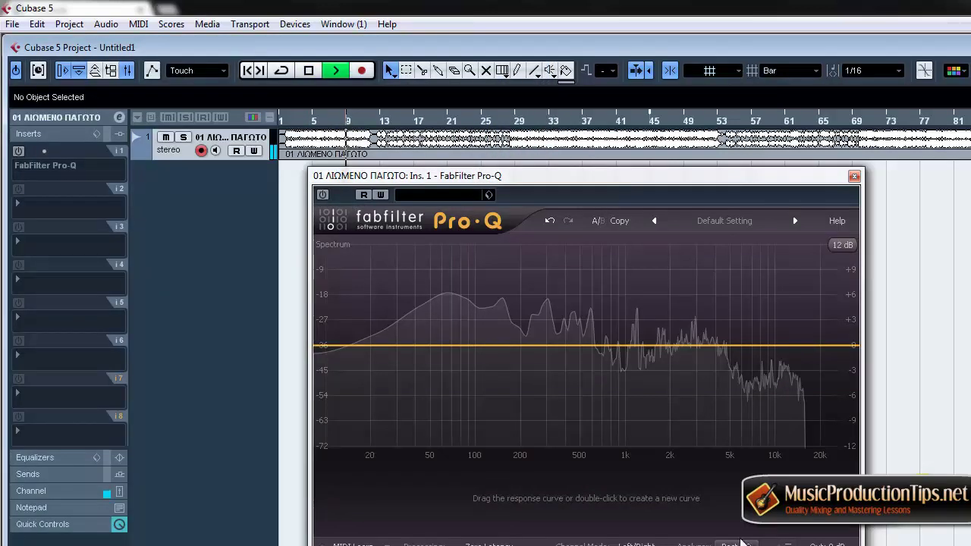
{"action": "left_click_drag", "start_coordinate": [364, 178], "coordinate": [392, 178]}
{"action": "left_click", "coordinate": [17, 151]}
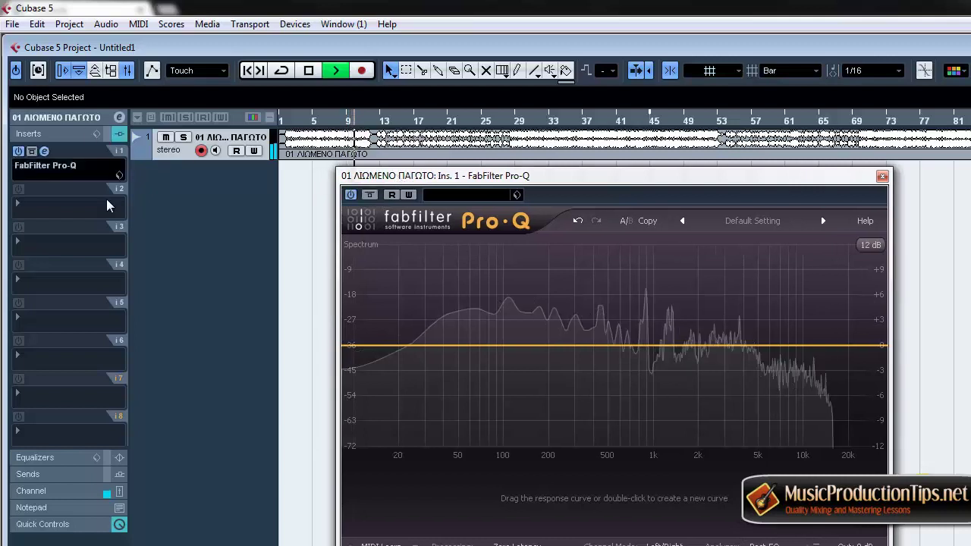
- Reopen the mixer beside Pro-Q and move the audio track's fader up and down during playback to compare the spectrum
{"action": "key", "text": "F3"}
{"action": "left_click_drag", "start_coordinate": [220, 153], "coordinate": [236, 115]}
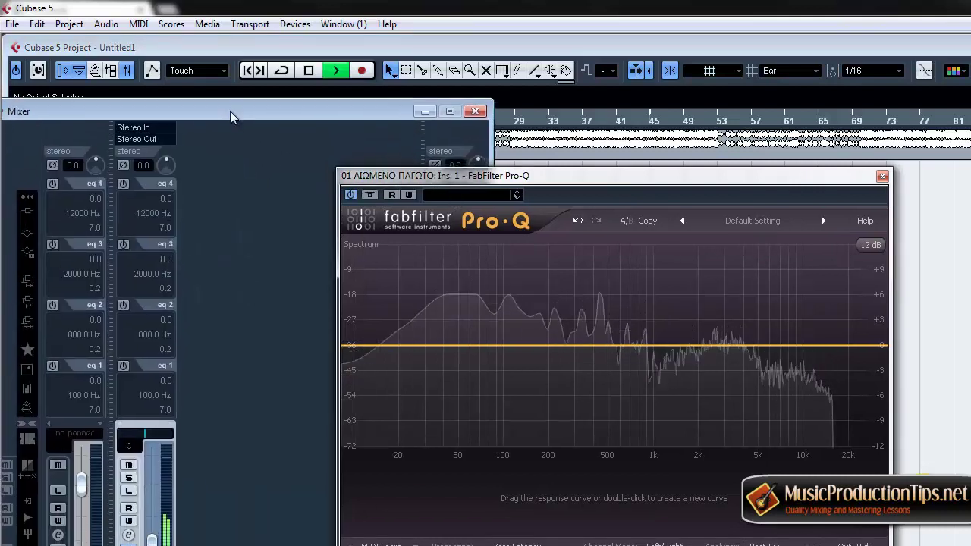
{"action": "left_click_drag", "start_coordinate": [153, 524], "coordinate": [154, 474]}
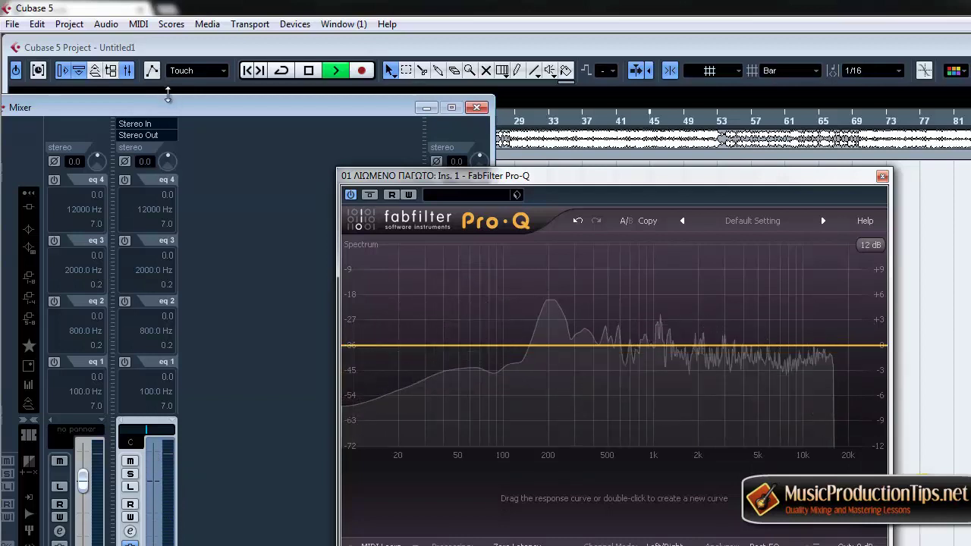
{"action": "left_click_drag", "start_coordinate": [173, 108], "coordinate": [190, 42]}
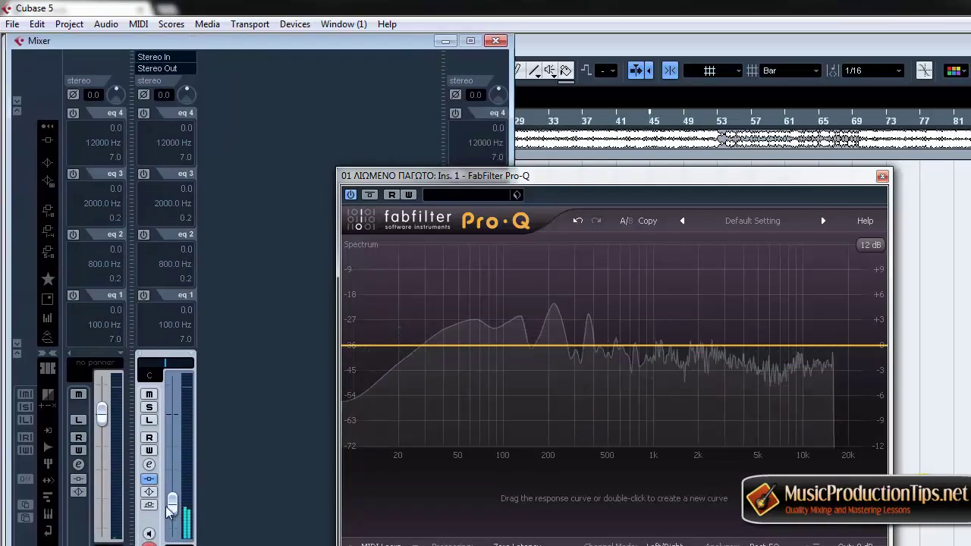
{"action": "left_click_drag", "start_coordinate": [173, 505], "coordinate": [174, 415]}
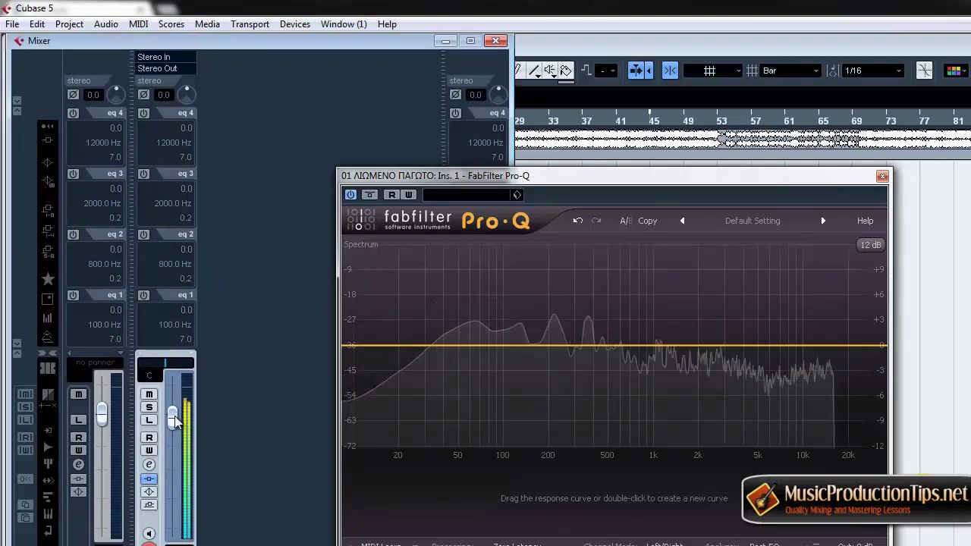
{"action": "left_click_drag", "start_coordinate": [174, 419], "coordinate": [174, 494]}
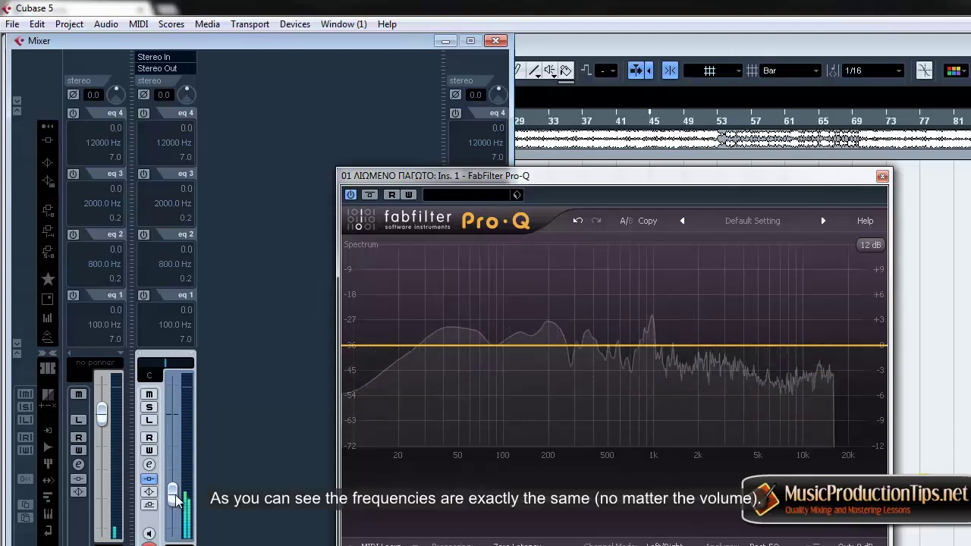
{"action": "left_click_drag", "start_coordinate": [174, 498], "coordinate": [183, 452]}
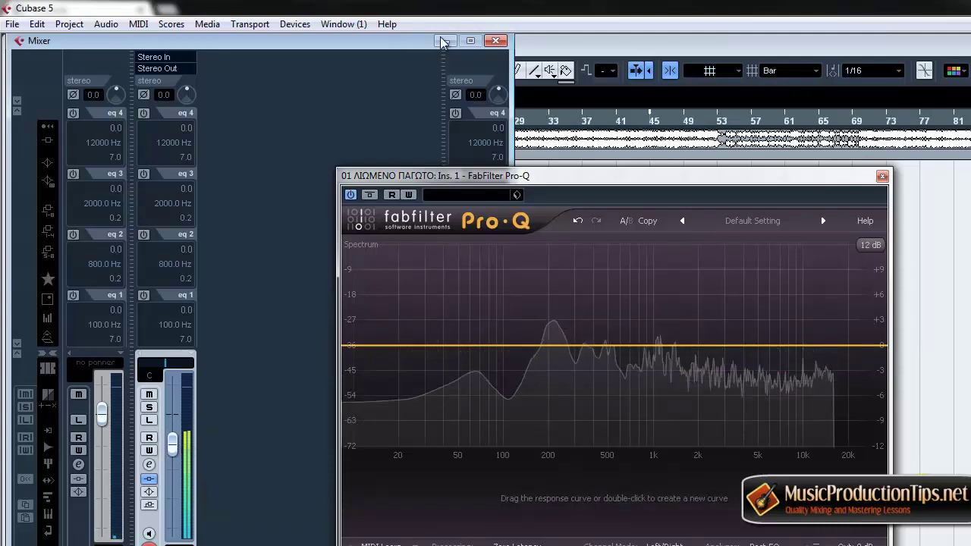
- Create a bell band in Pro-Q at about 468 Hz with about -3.25 dB gain, and raise the audio track's fader slightly
{"action": "left_click_drag", "start_coordinate": [538, 183], "coordinate": [520, 178]}
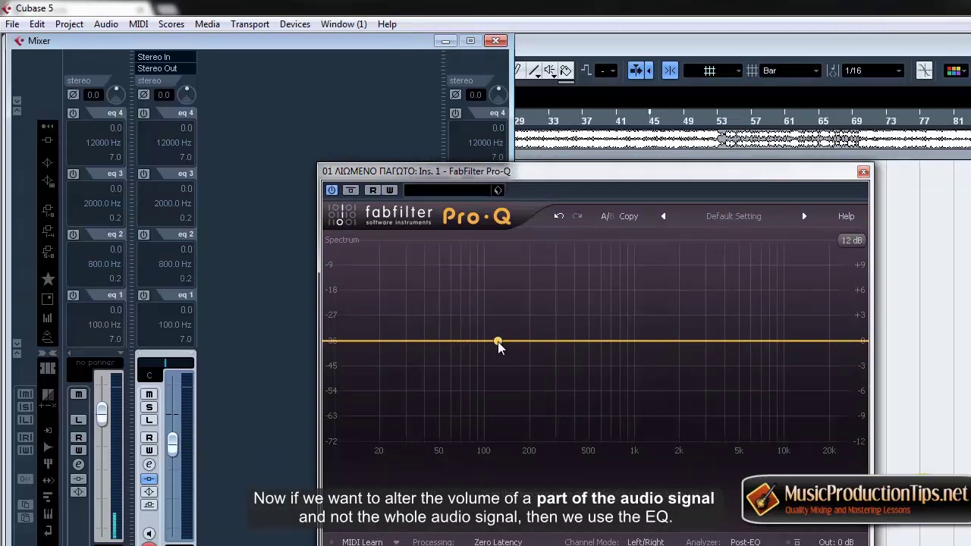
{"action": "left_click_drag", "start_coordinate": [505, 341], "coordinate": [586, 369]}
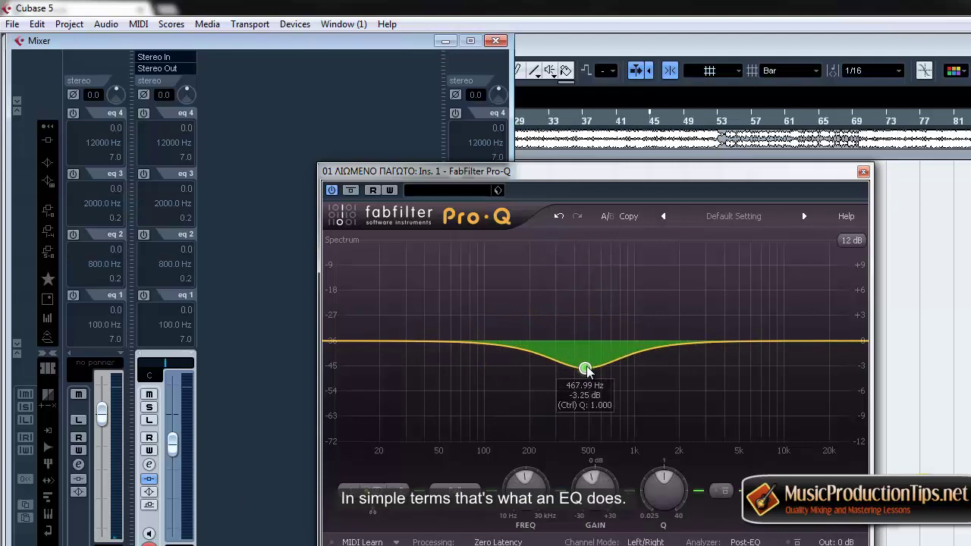
{"action": "left_click_drag", "start_coordinate": [561, 180], "coordinate": [595, 170]}
{"action": "left_click_drag", "start_coordinate": [175, 447], "coordinate": [177, 427]}
- Pull the EQ band to about 362 Hz and -4.24 dB, and bring it back up to about +0.27 dB at 322 Hz
{"action": "mouse_move", "coordinate": [620, 358]}
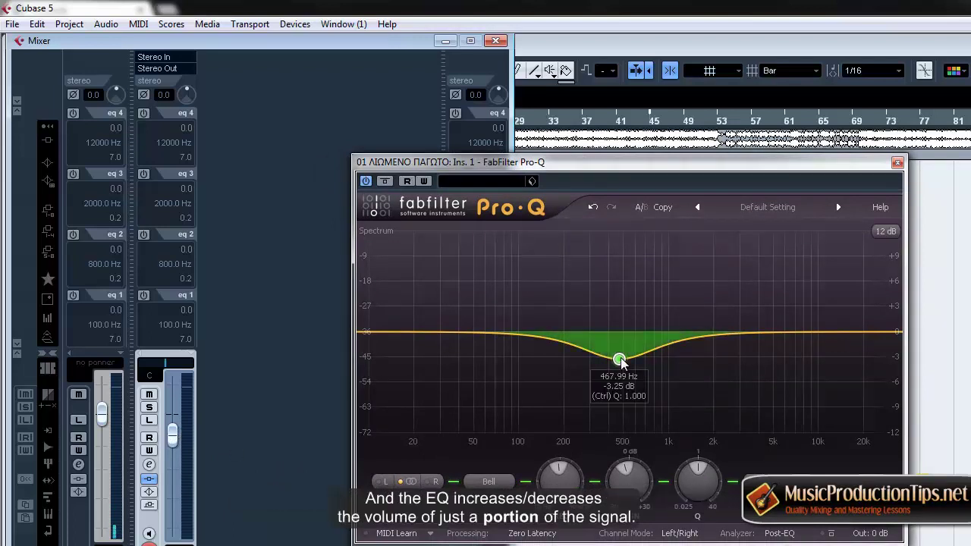
{"action": "mouse_move", "coordinate": [619, 358]}
{"action": "left_mouse_down"}
{"action": "mouse_move", "coordinate": [615, 369]}
{"action": "mouse_move", "coordinate": [615, 334]}
{"action": "mouse_move", "coordinate": [574, 298]}
{"action": "mouse_move", "coordinate": [511, 291]}
{"action": "mouse_move", "coordinate": [592, 310]}
{"action": "mouse_move", "coordinate": [613, 359]}
{"action": "left_mouse_up"}
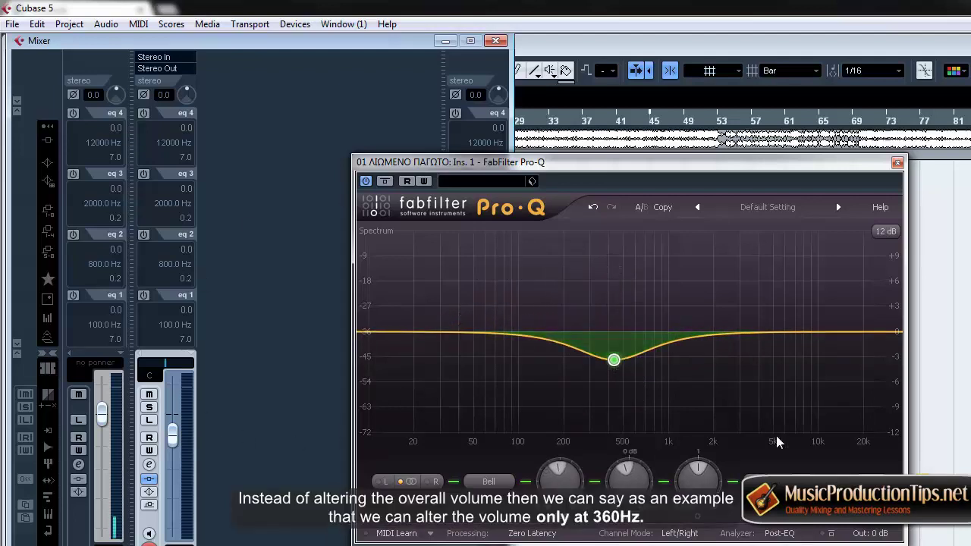
{"action": "left_click_drag", "start_coordinate": [613, 360], "coordinate": [607, 372]}
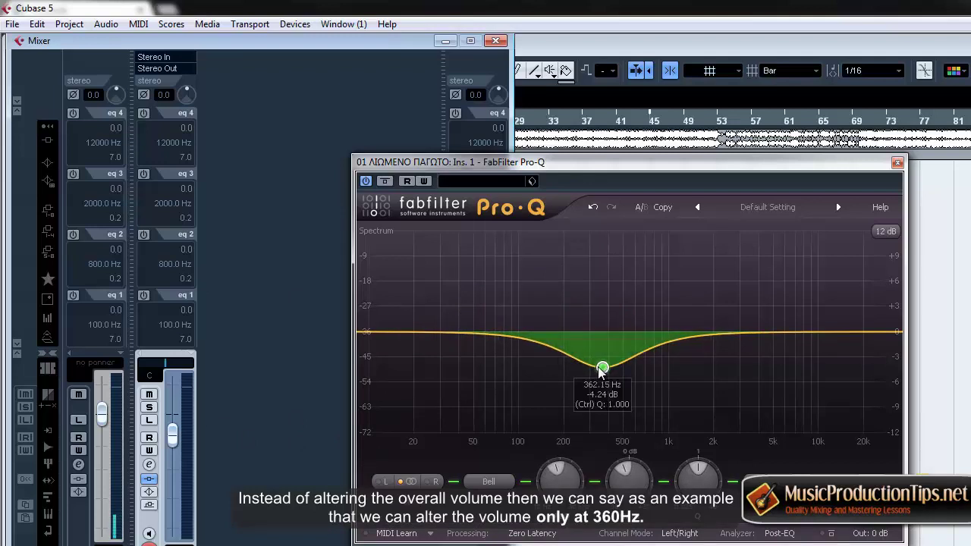
{"action": "left_click_drag", "start_coordinate": [600, 365], "coordinate": [597, 340]}
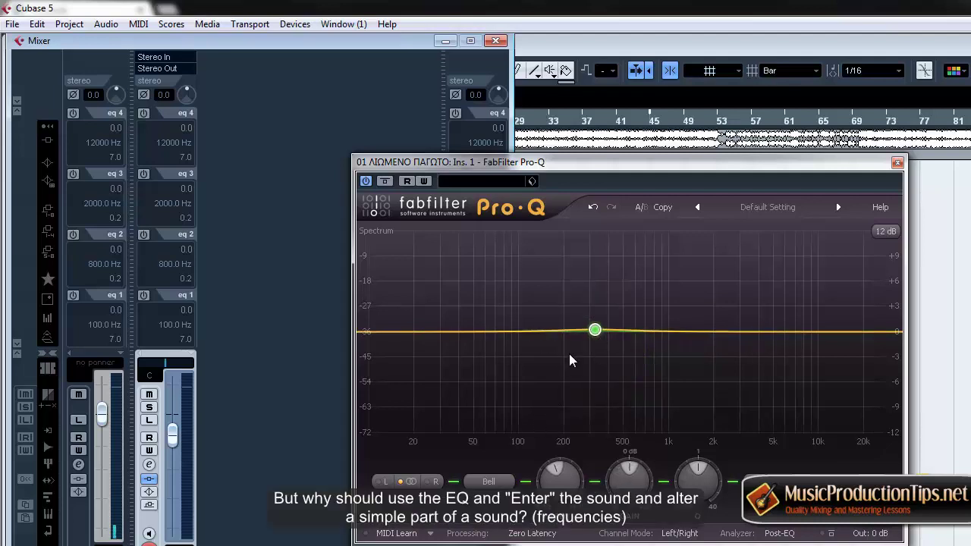
{"action": "mouse_move", "coordinate": [598, 336]}
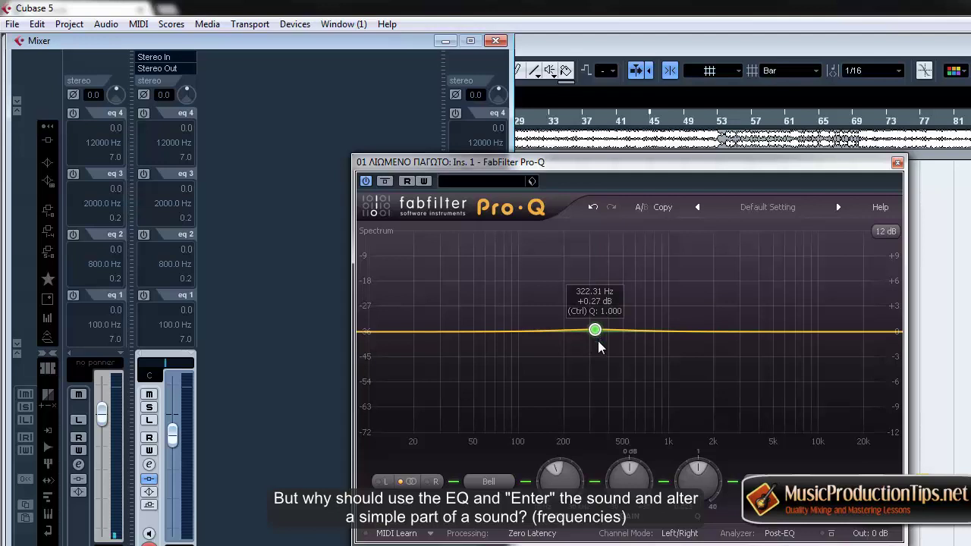
- Cut the Pro-Q bell band to about -4 dB near 300 Hz, and close the Pro-Q and mixer windows
{"action": "left_click_drag", "start_coordinate": [594, 330], "coordinate": [590, 369]}
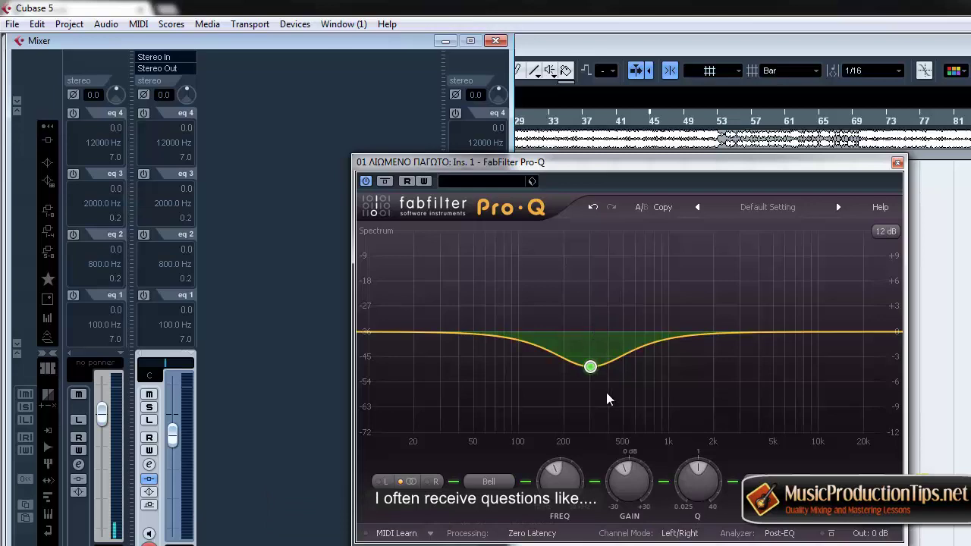
{"action": "left_click", "coordinate": [897, 162]}
{"action": "left_click", "coordinate": [495, 40]}
- Add a stereo audio track below the song and name it Mpaso
{"action": "right_click", "coordinate": [179, 188]}
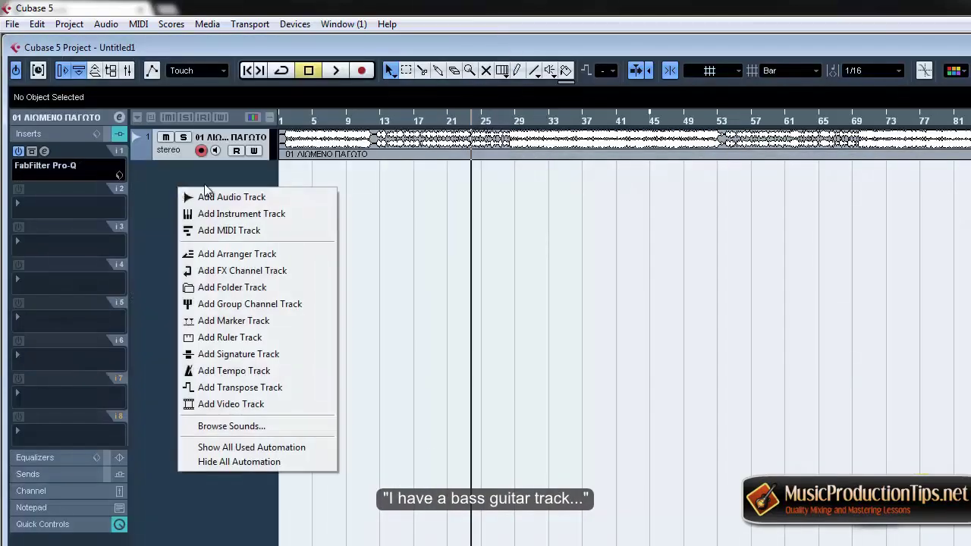
{"action": "left_click", "coordinate": [205, 196]}
{"action": "key", "text": "Return"}
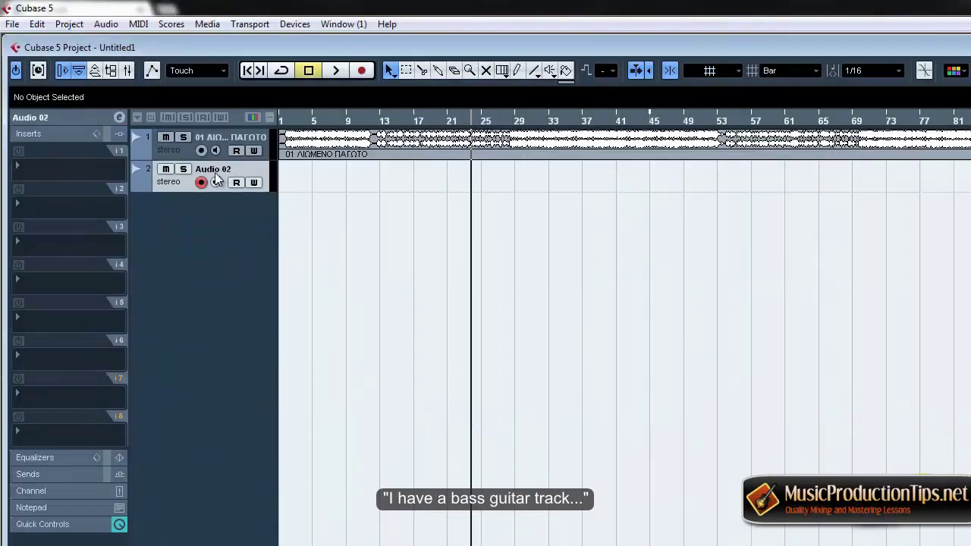
{"action": "double_click", "coordinate": [215, 174]}
{"action": "type", "text": "Mpaso"}
{"action": "key", "text": "Return"}
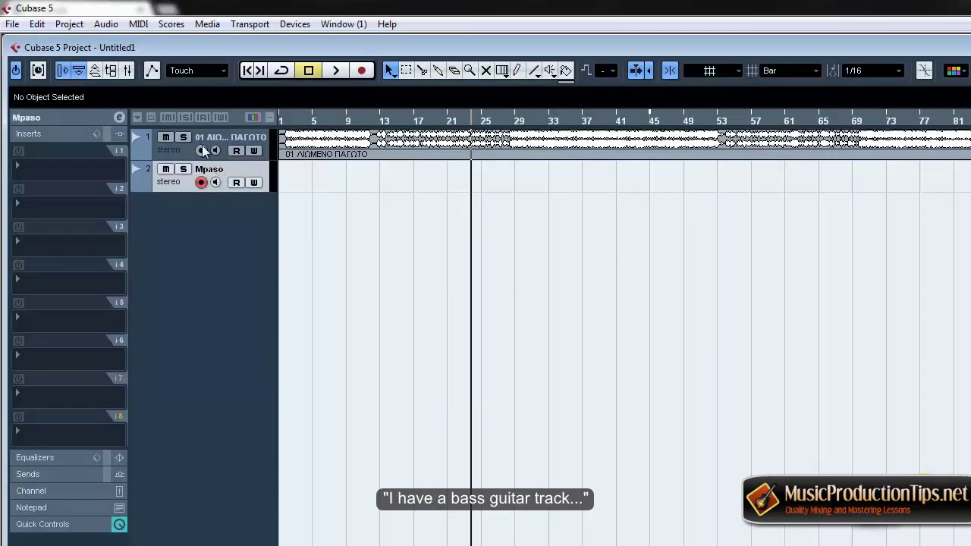
- Add another stereo audio track below Mpaso and name it Kithara
{"action": "right_click", "coordinate": [168, 238]}
{"action": "left_click", "coordinate": [186, 237]}
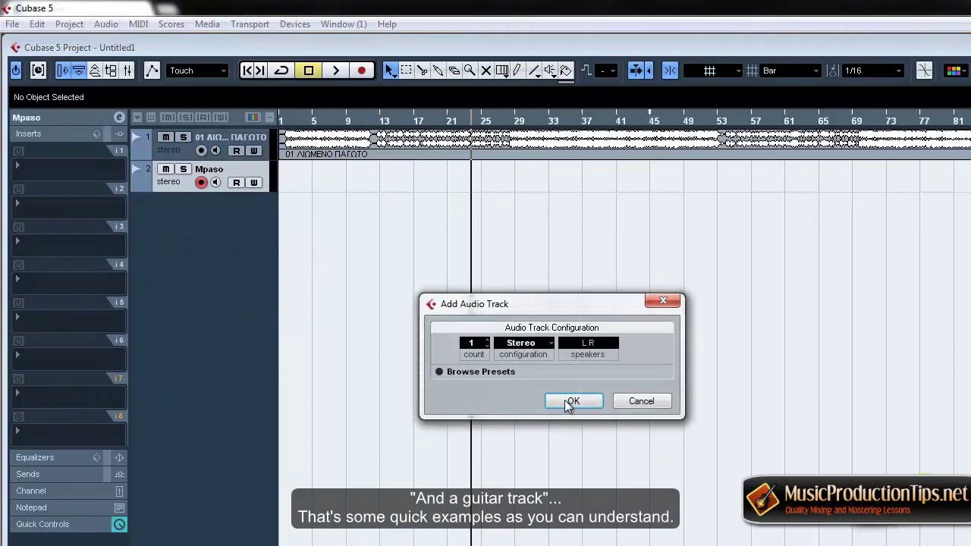
{"action": "left_click", "coordinate": [568, 400]}
{"action": "double_click", "coordinate": [212, 202]}
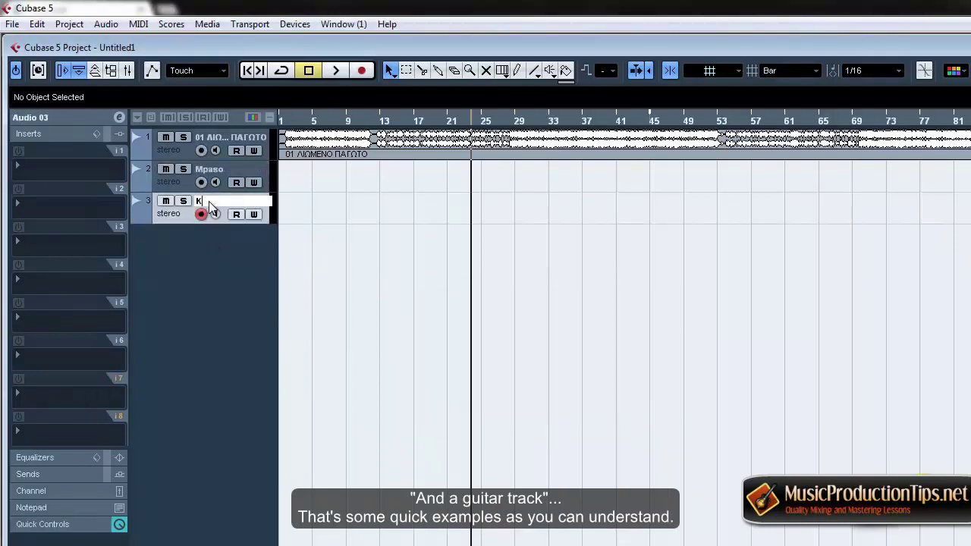
{"action": "type", "text": "Kithara"}
{"action": "key", "text": "Return"}
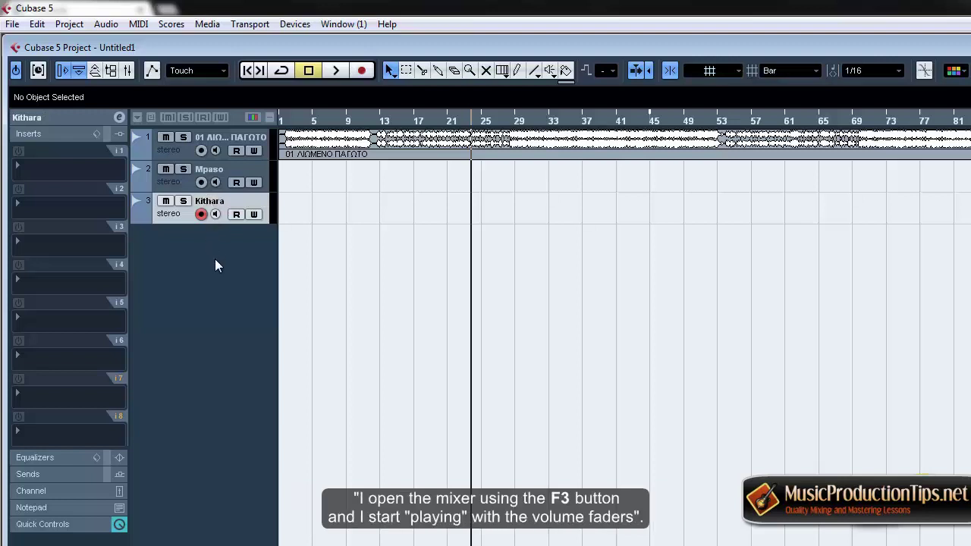
- Open the mixer, lower the Mpaso and Kithara faders to try balancing them, and close the mixer
{"action": "key", "text": "F3"}
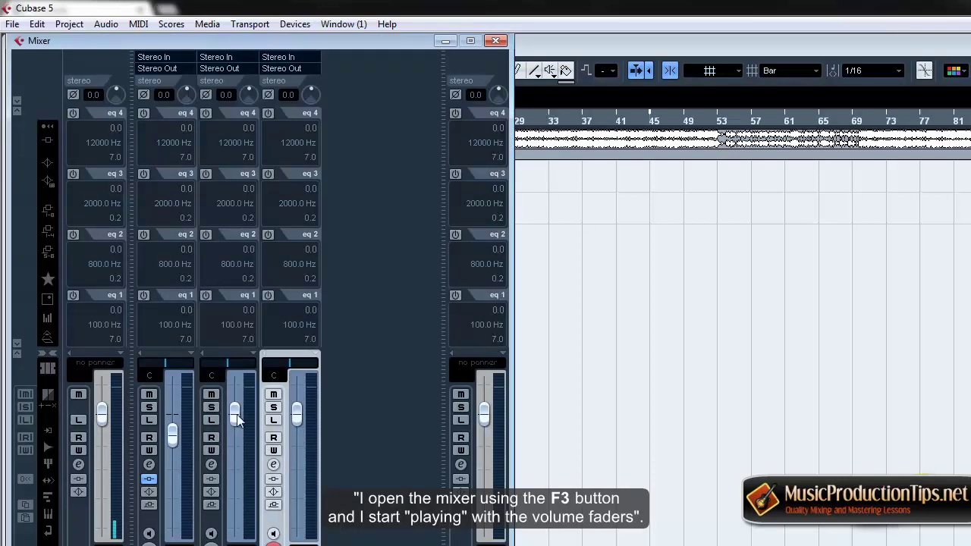
{"action": "left_click_drag", "start_coordinate": [241, 450], "coordinate": [241, 437]}
{"action": "left_click_drag", "start_coordinate": [297, 413], "coordinate": [299, 467]}
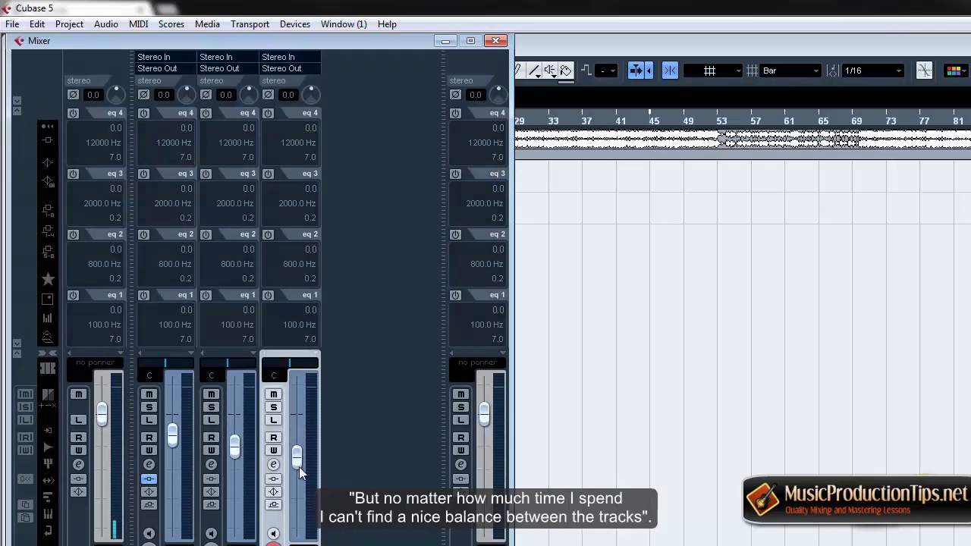
{"action": "left_click_drag", "start_coordinate": [299, 504], "coordinate": [301, 472]}
{"action": "left_click_drag", "start_coordinate": [232, 460], "coordinate": [234, 462]}
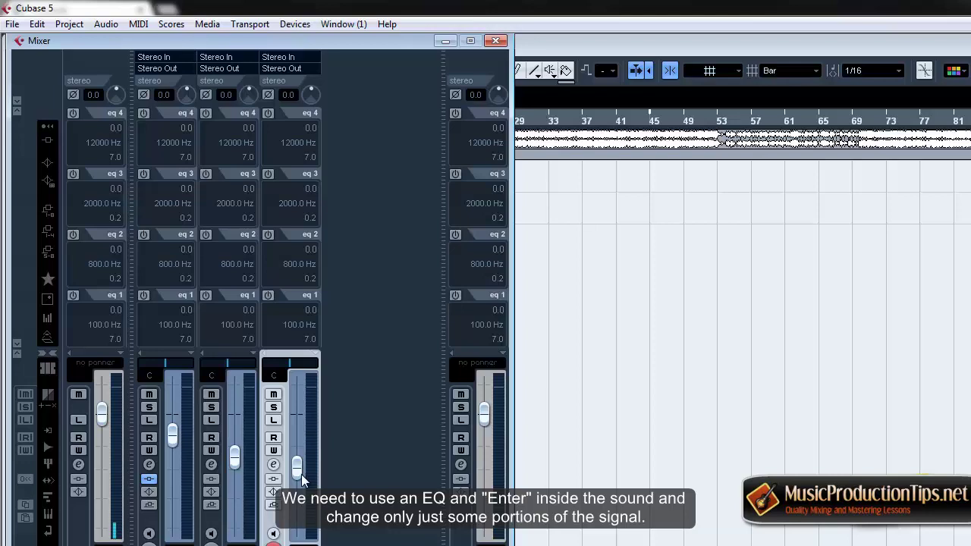
{"action": "key", "text": "F3"}
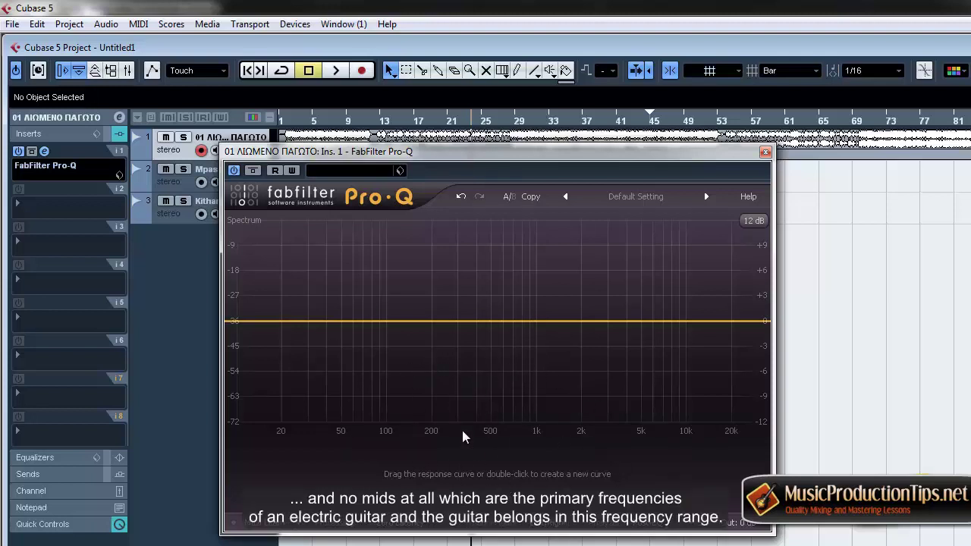
- Create a Low Cut band in Pro-Q on the song track at about 50 Hz with Q about 0.31
{"action": "left_click_drag", "start_coordinate": [353, 158], "coordinate": [430, 180]}
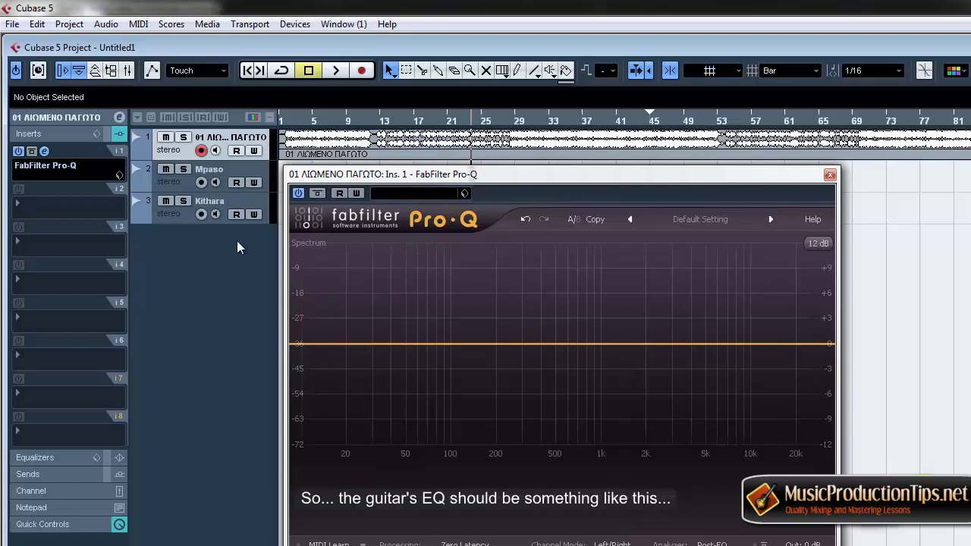
{"action": "left_click", "coordinate": [376, 345]}
{"action": "left_click", "coordinate": [421, 494]}
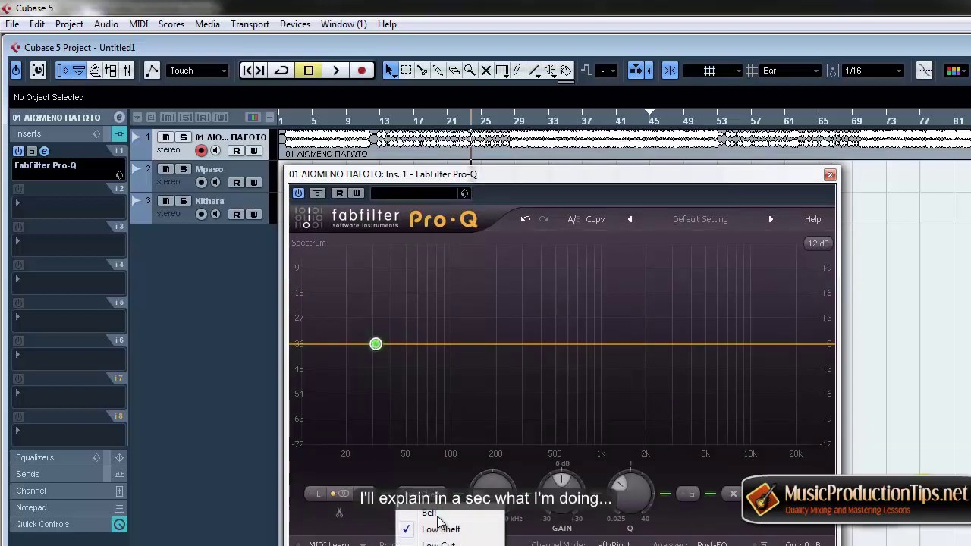
{"action": "left_click", "coordinate": [440, 545]}
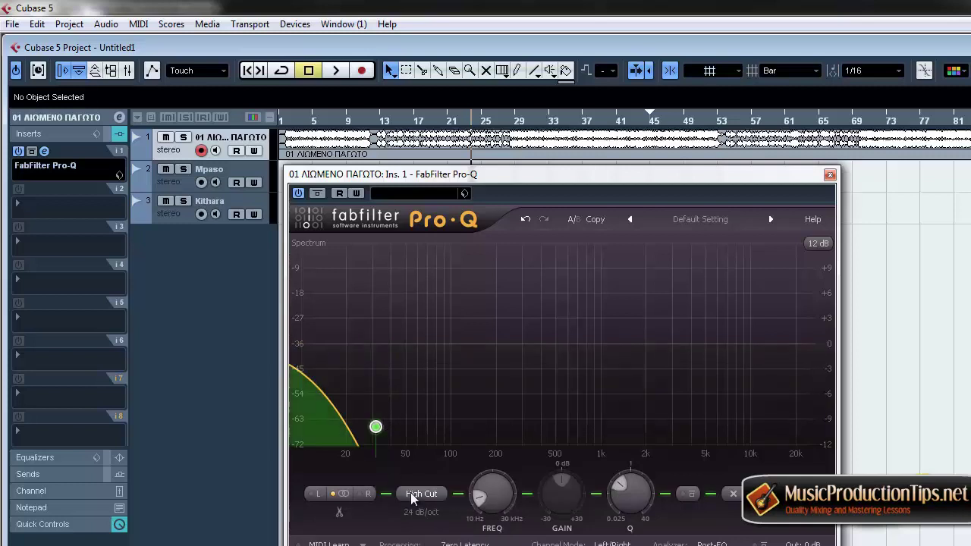
{"action": "left_click", "coordinate": [415, 496]}
{"action": "left_click", "coordinate": [438, 543]}
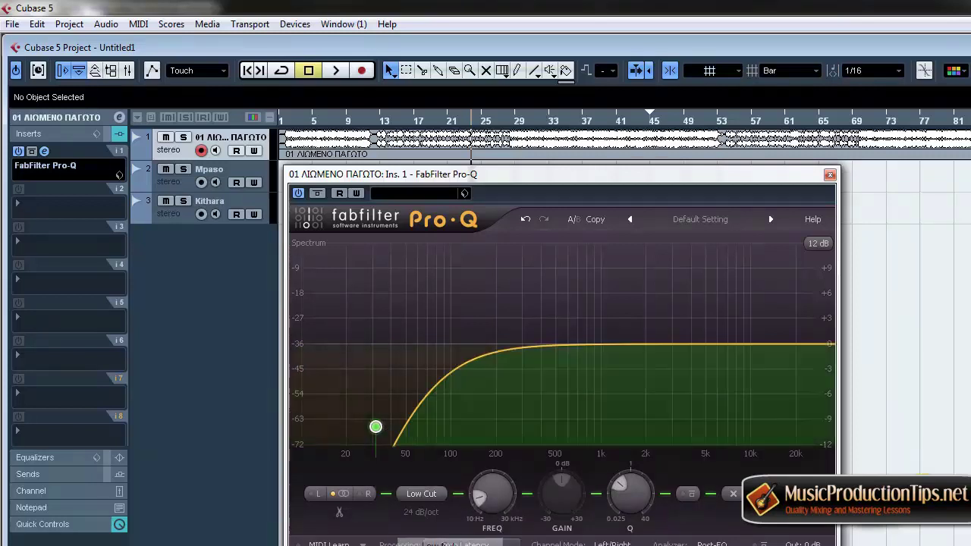
{"action": "left_click_drag", "start_coordinate": [381, 434], "coordinate": [417, 433]}
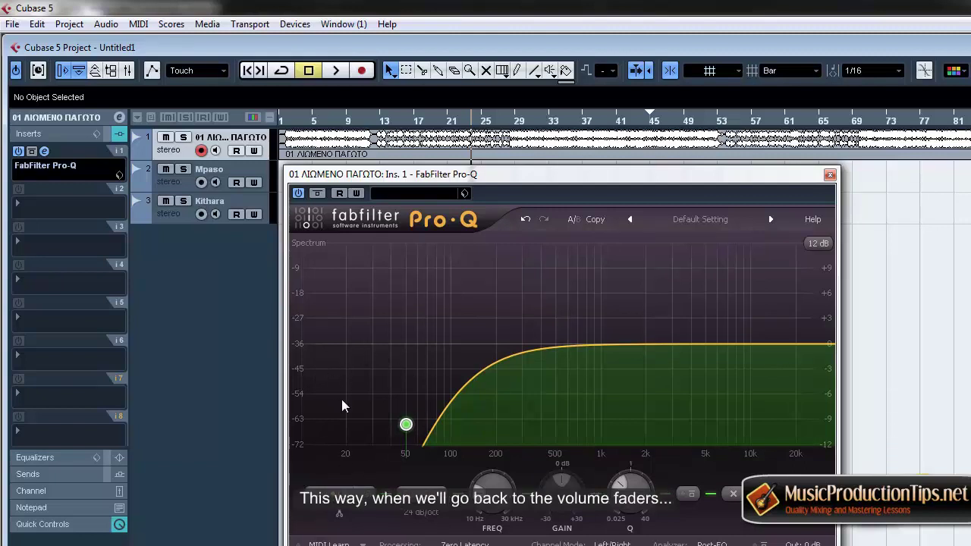
- Reopen the mixer, lower the Mpaso fader slightly, and move the Pro-Q window clear of the faders
{"action": "key", "text": "F3"}
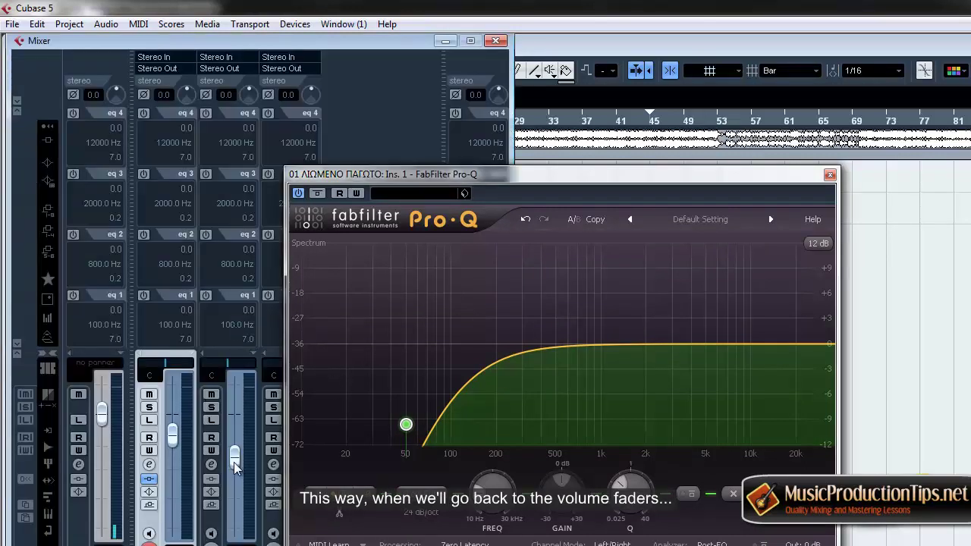
{"action": "mouse_move", "coordinate": [236, 477]}
{"action": "left_mouse_down"}
{"action": "mouse_move", "coordinate": [236, 462]}
{"action": "mouse_move", "coordinate": [238, 476]}
{"action": "left_mouse_up"}
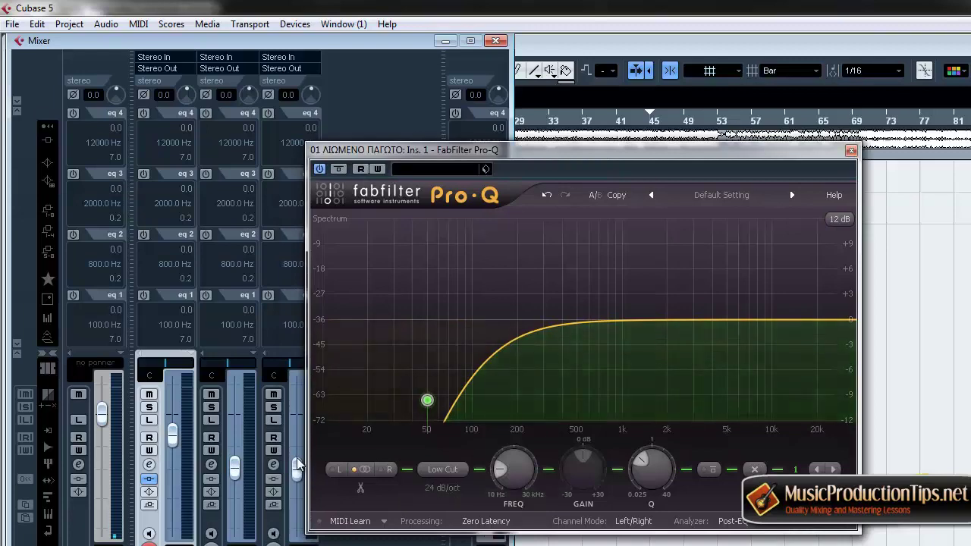
{"action": "left_click_drag", "start_coordinate": [464, 150], "coordinate": [471, 75]}
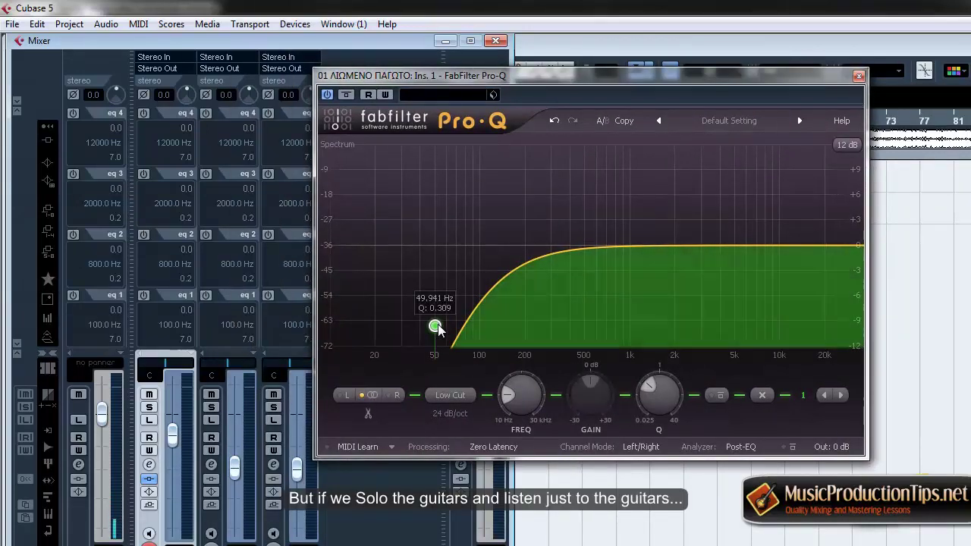
- Briefly solo and unsolo the Kithara track, and fine-tune the Kithara and Mpaso faders slightly downward
{"action": "left_click", "coordinate": [278, 407]}
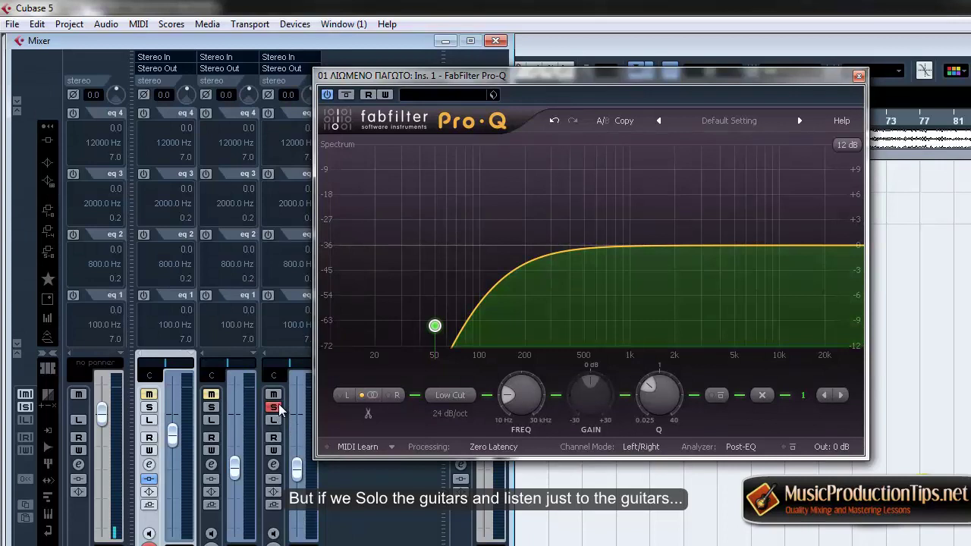
{"action": "left_click", "coordinate": [278, 407]}
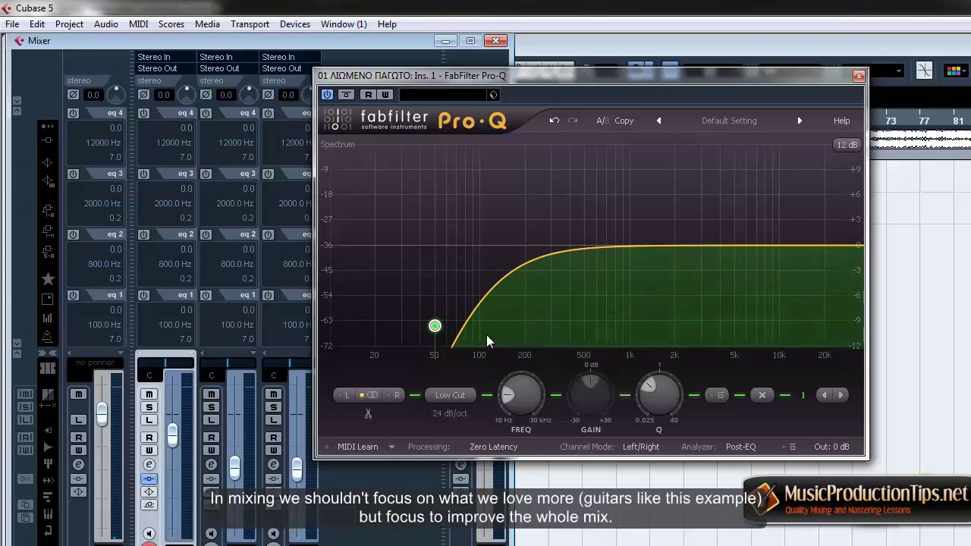
{"action": "mouse_move", "coordinate": [440, 334]}
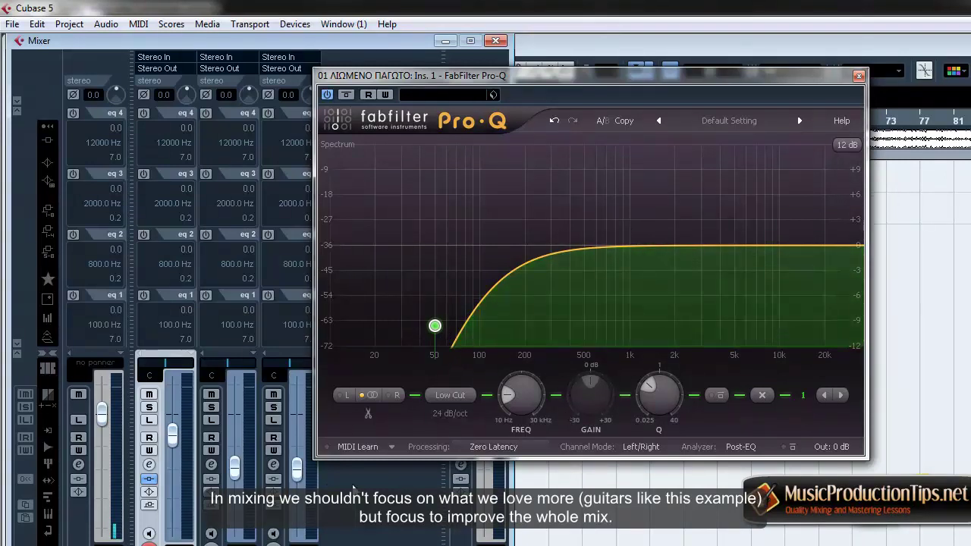
{"action": "left_click_drag", "start_coordinate": [299, 467], "coordinate": [300, 473]}
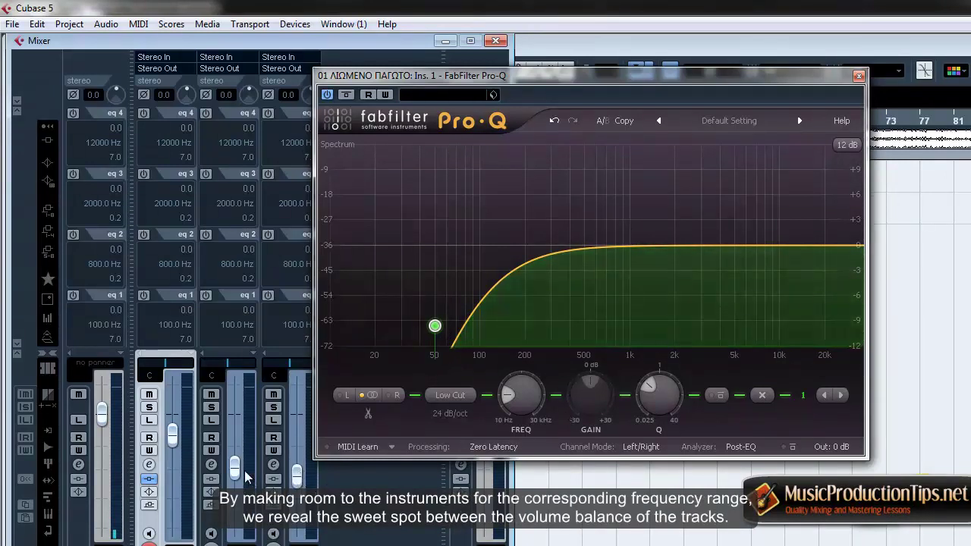
{"action": "left_click_drag", "start_coordinate": [238, 468], "coordinate": [237, 471]}
{"action": "left_click_drag", "start_coordinate": [295, 473], "coordinate": [297, 477]}
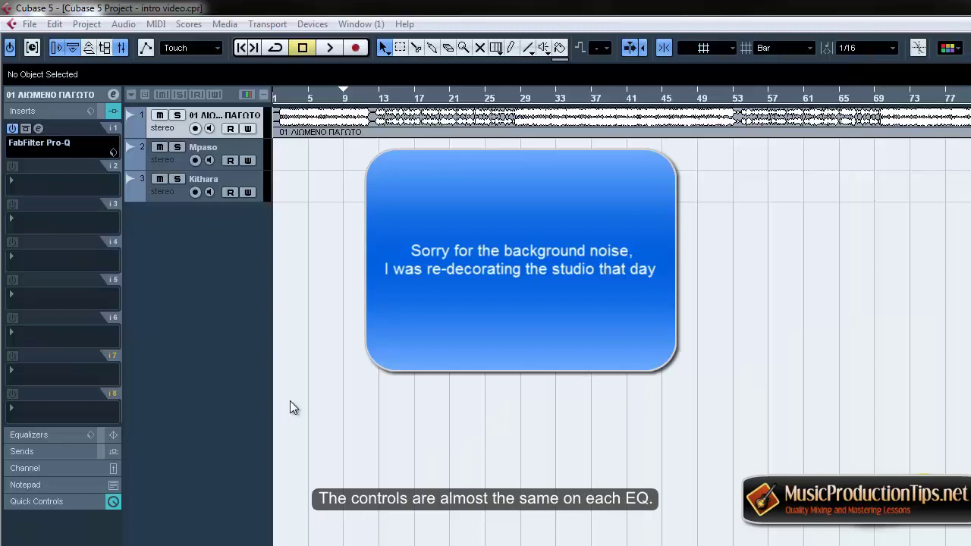
- Open Pro-Q on the song track's first insert and create a Low Cut band at about 80.5 Hz with Q about 1.02
{"action": "left_click", "coordinate": [38, 129]}
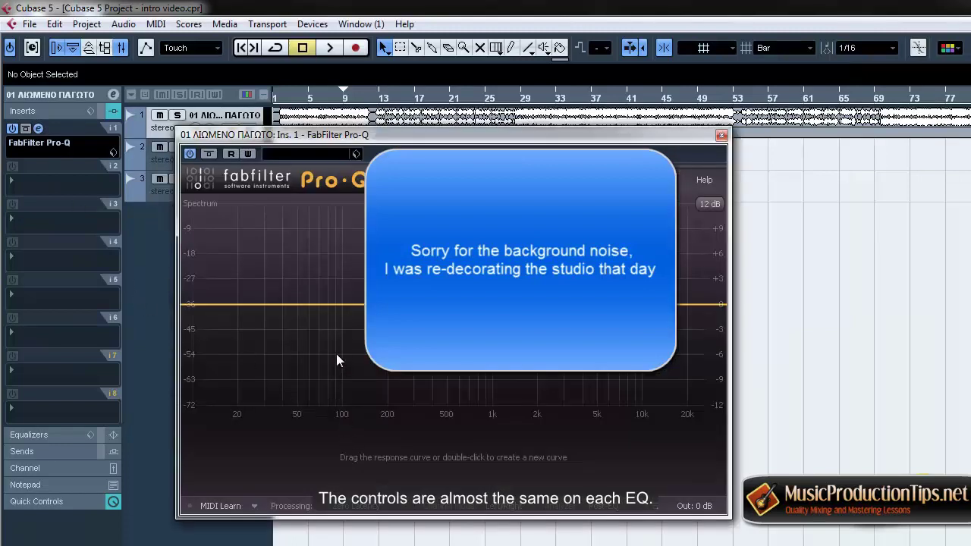
{"action": "double_click", "coordinate": [343, 303]}
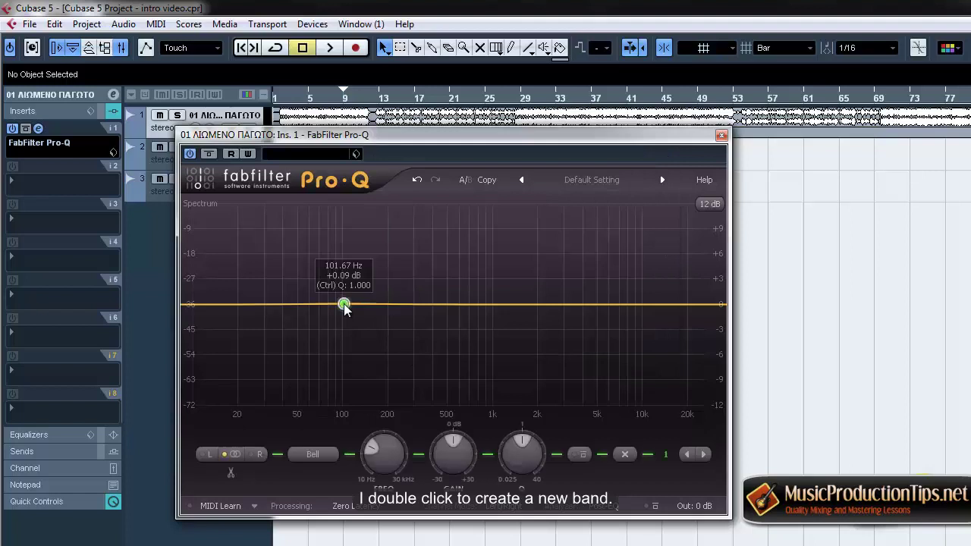
{"action": "left_click", "coordinate": [313, 455]}
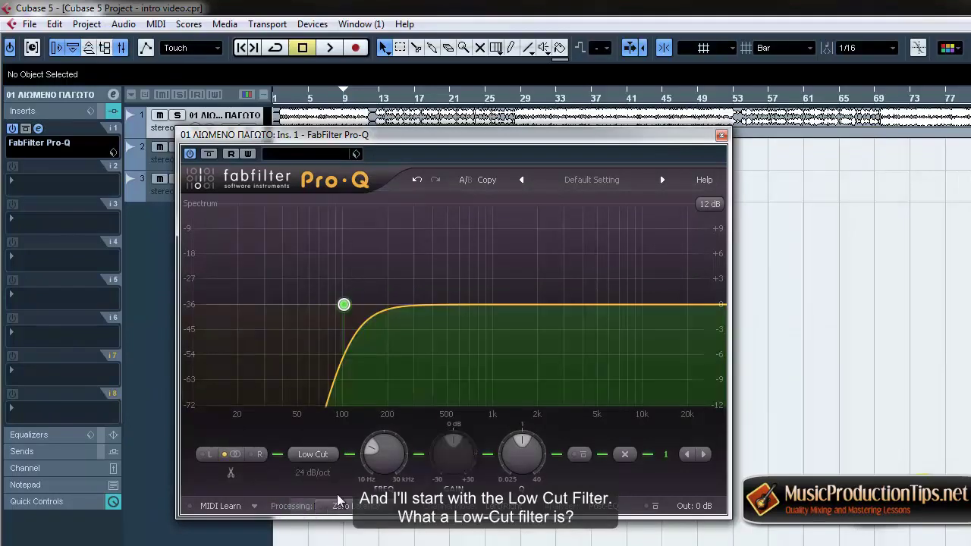
{"action": "left_click", "coordinate": [330, 506]}
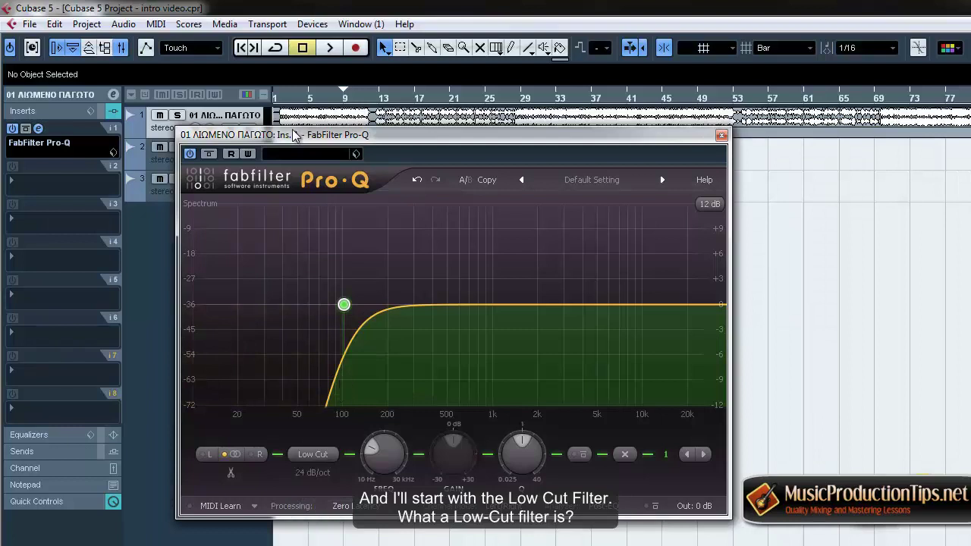
{"action": "left_click_drag", "start_coordinate": [296, 137], "coordinate": [274, 118]}
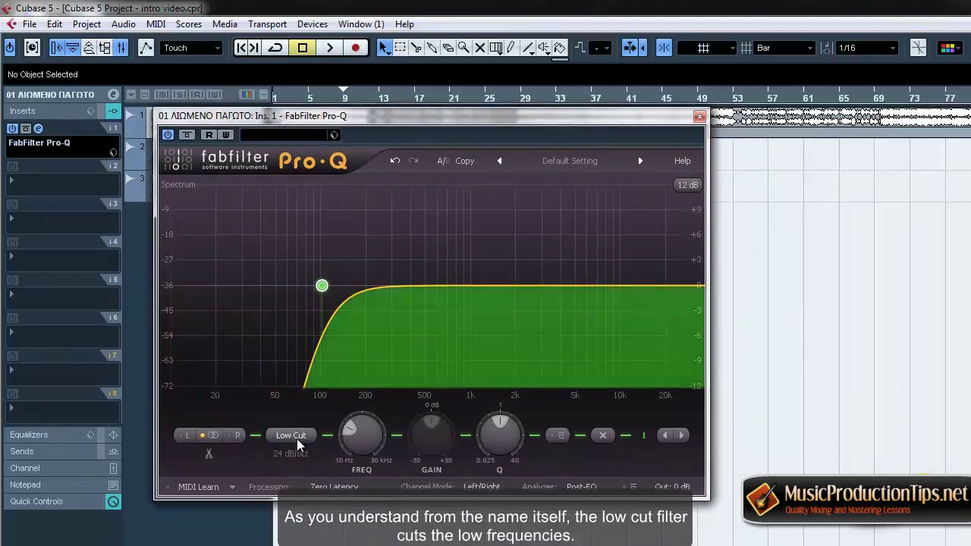
{"action": "mouse_move", "coordinate": [321, 286]}
{"action": "left_mouse_down"}
{"action": "mouse_move", "coordinate": [339, 291]}
{"action": "mouse_move", "coordinate": [289, 290]}
{"action": "mouse_move", "coordinate": [308, 291]}
{"action": "left_mouse_up"}
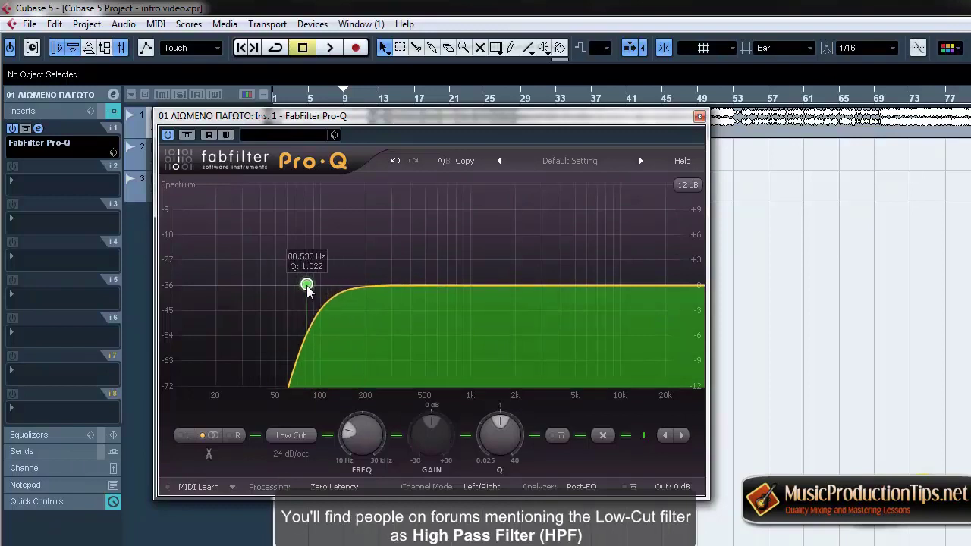
- Change the Low Cut band to High Cut and move it to about 6442 Hz with Q about 1.05
{"action": "left_click", "coordinate": [297, 436]}
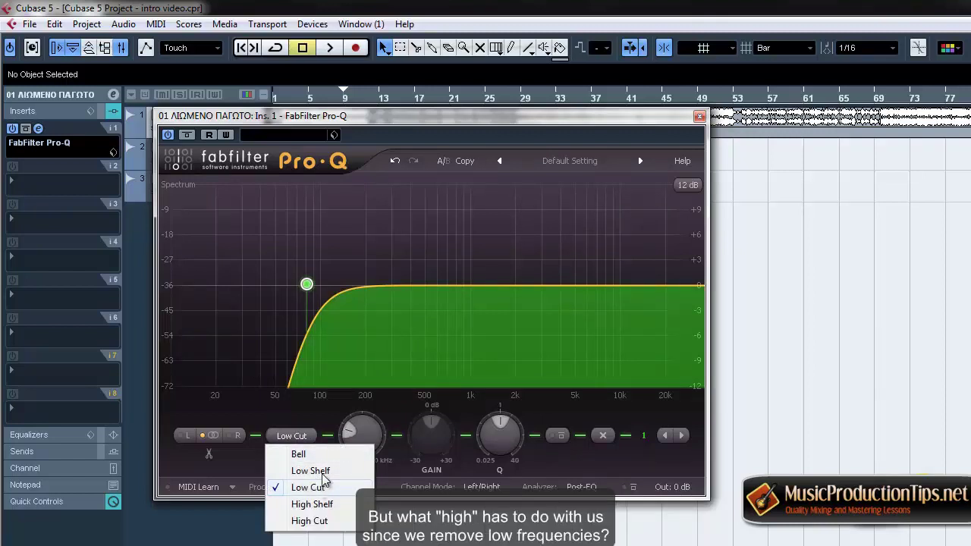
{"action": "left_click", "coordinate": [327, 335]}
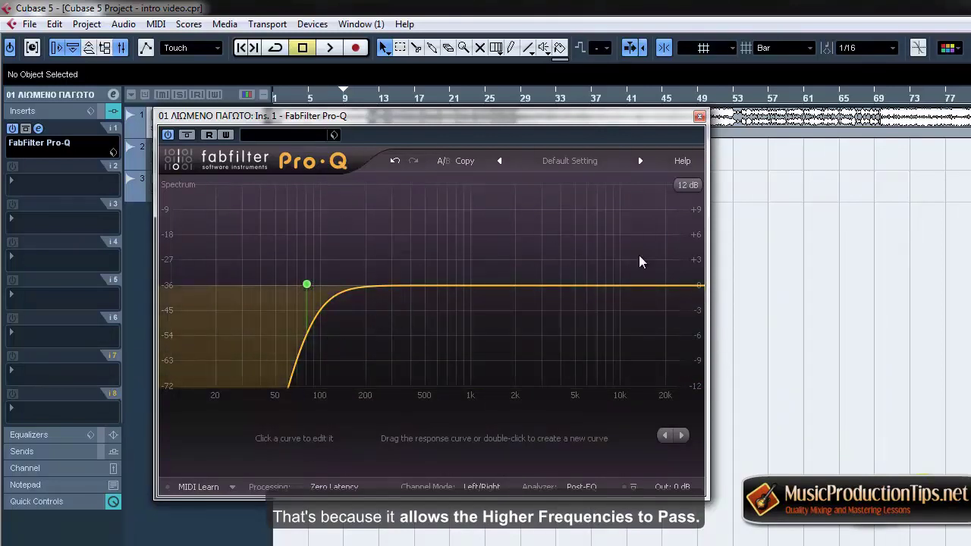
{"action": "left_click", "coordinate": [306, 285]}
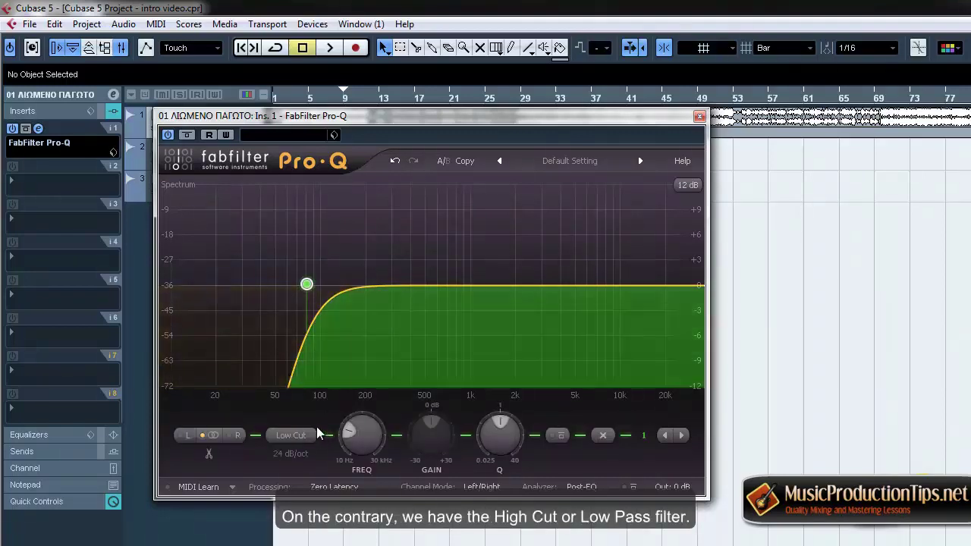
{"action": "left_click", "coordinate": [302, 435]}
{"action": "left_click", "coordinate": [304, 524]}
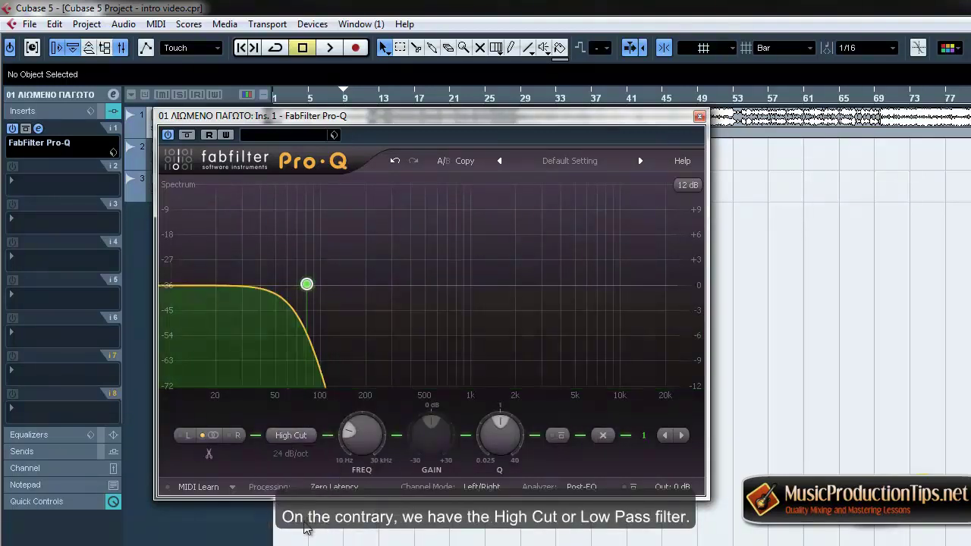
{"action": "left_click_drag", "start_coordinate": [303, 291], "coordinate": [595, 288]}
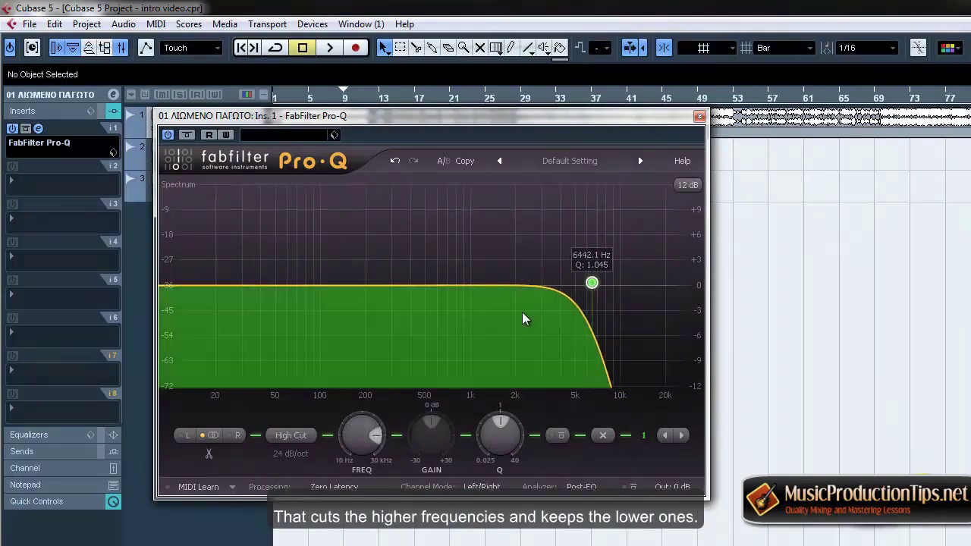
- Change the High Cut band to Bell and move it to about 241 Hz with a boost of about 6 dB
{"action": "left_click", "coordinate": [292, 434]}
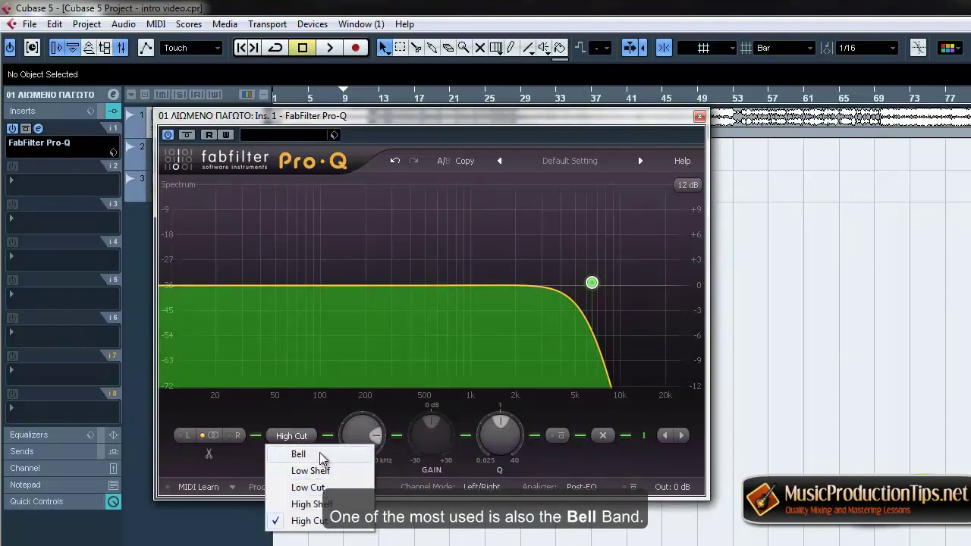
{"action": "left_click", "coordinate": [299, 454]}
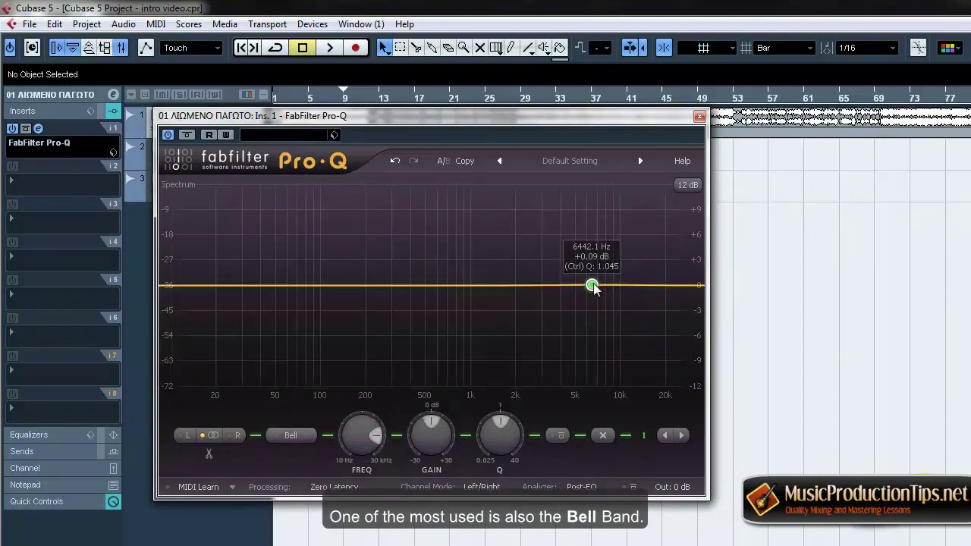
{"action": "left_click_drag", "start_coordinate": [593, 286], "coordinate": [378, 237]}
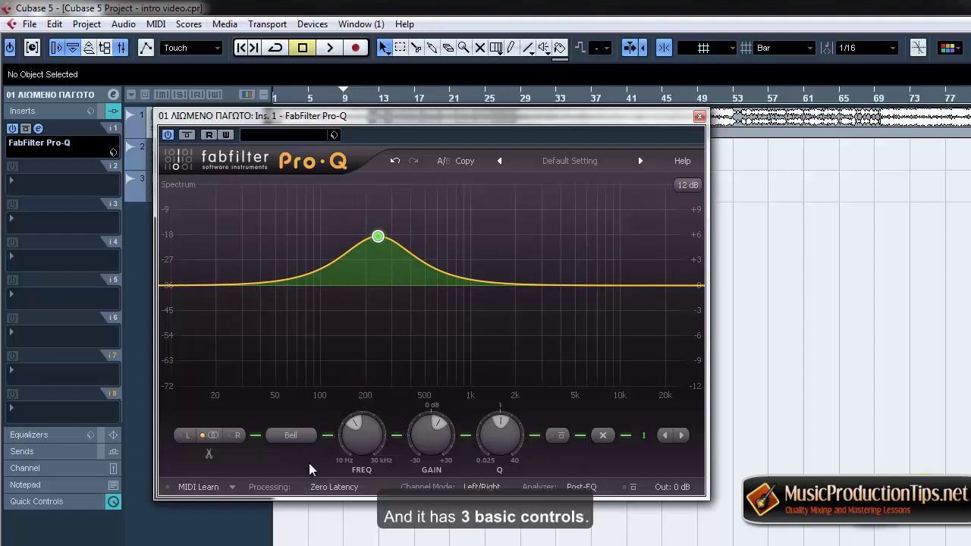
- Adjust the Bell band's frequency and gain controls, and place the band at about 463 Hz with +5.86 dB
{"action": "mouse_move", "coordinate": [359, 449]}
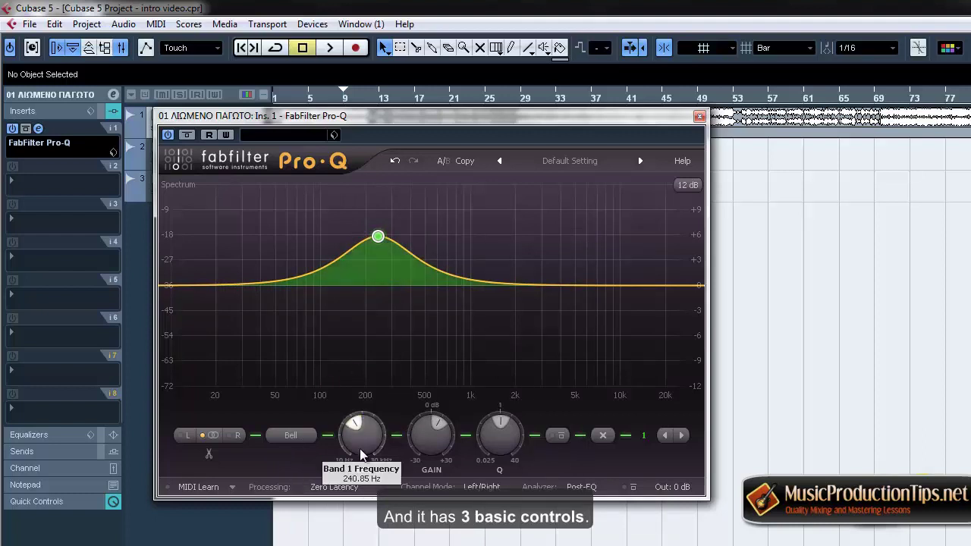
{"action": "mouse_move", "coordinate": [359, 452]}
{"action": "left_mouse_down"}
{"action": "mouse_move", "coordinate": [348, 409]}
{"action": "mouse_move", "coordinate": [360, 351]}
{"action": "mouse_move", "coordinate": [341, 392]}
{"action": "mouse_move", "coordinate": [349, 474]}
{"action": "mouse_move", "coordinate": [353, 444]}
{"action": "left_mouse_up"}
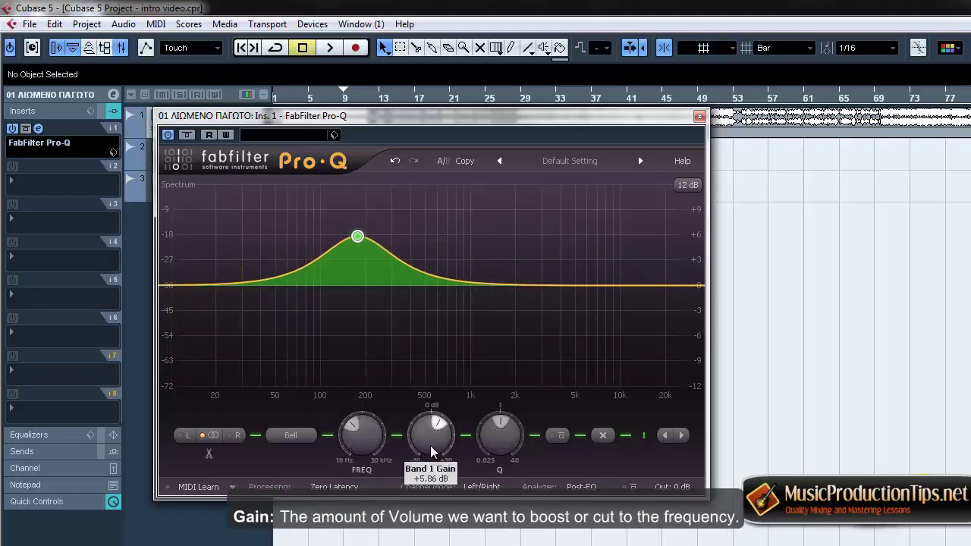
{"action": "mouse_move", "coordinate": [429, 436]}
{"action": "left_mouse_down"}
{"action": "mouse_move", "coordinate": [427, 415]}
{"action": "mouse_move", "coordinate": [422, 505]}
{"action": "mouse_move", "coordinate": [427, 437]}
{"action": "left_mouse_up"}
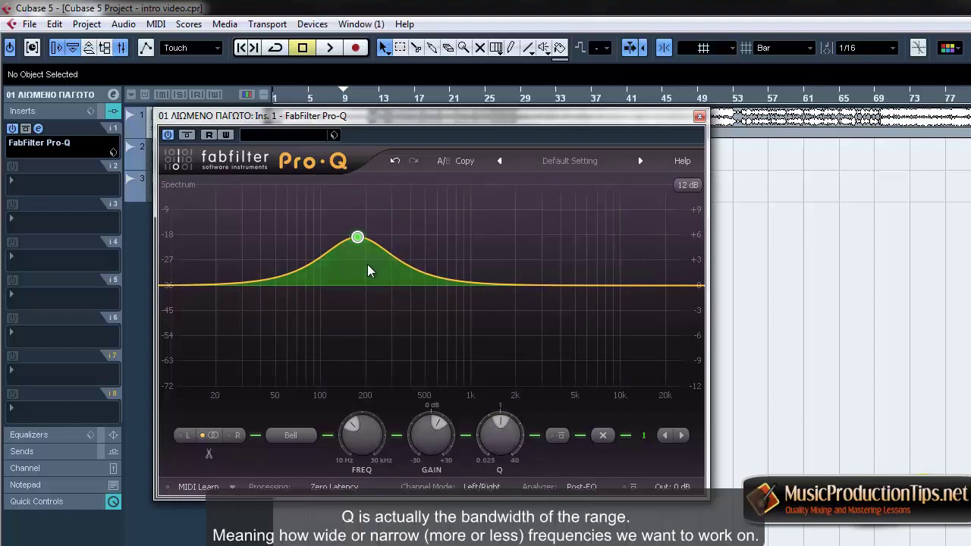
{"action": "left_click_drag", "start_coordinate": [357, 237], "coordinate": [420, 237]}
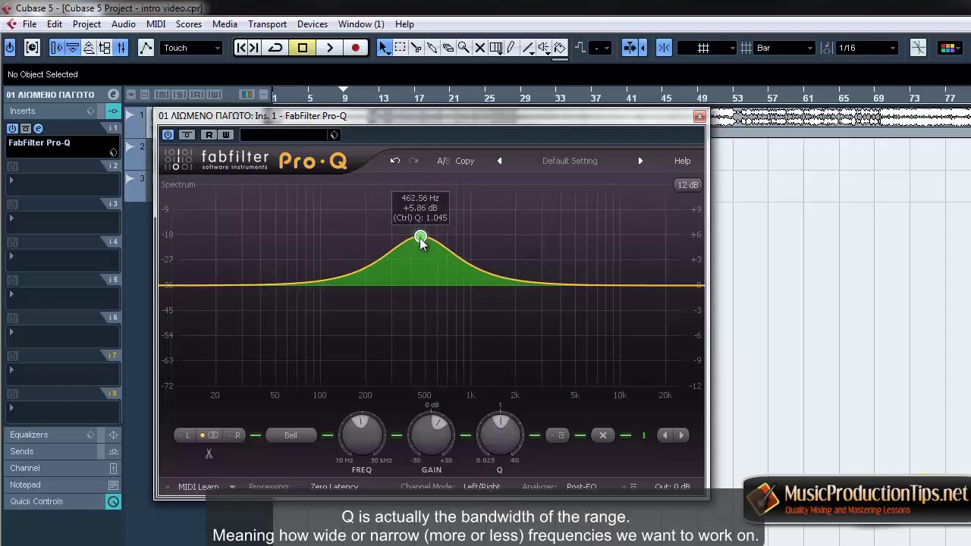
- Narrow the Bell band to a Q of about 2.56 and move it to about 220 Hz with a boost of about 8 dB
{"action": "left_click_drag", "start_coordinate": [499, 419], "coordinate": [486, 373]}
{"action": "left_click_drag", "start_coordinate": [420, 236], "coordinate": [546, 222]}
{"action": "left_click_drag", "start_coordinate": [430, 216], "coordinate": [372, 217]}
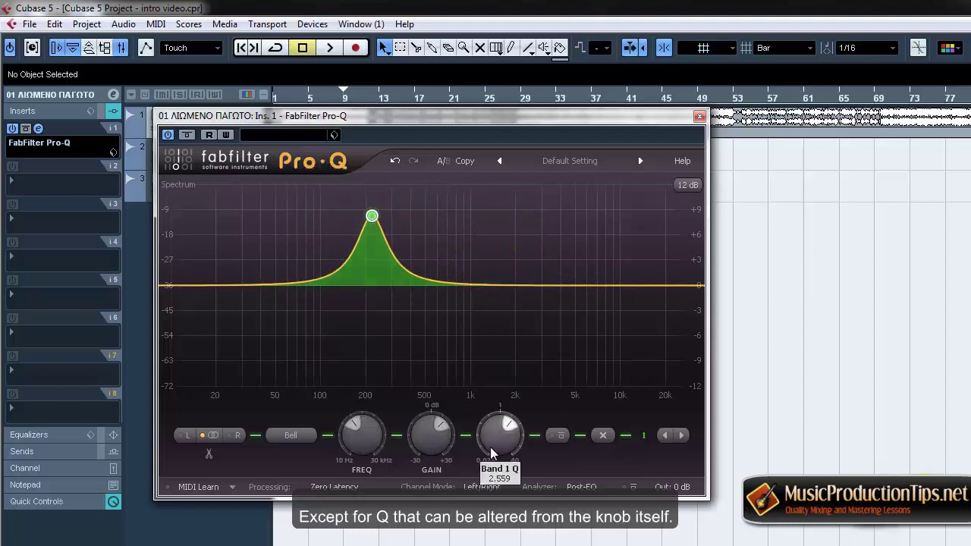
- Set the Bell band's Q to about 1.4 and move it to about 4.2 kHz, shifting the plug-in window slightly
{"action": "left_click_drag", "start_coordinate": [504, 425], "coordinate": [498, 429]}
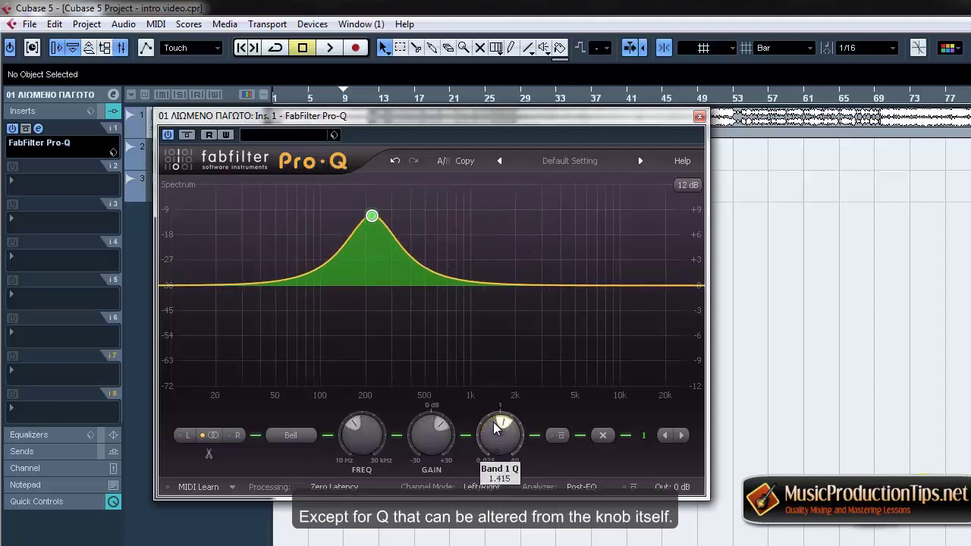
{"action": "left_click_drag", "start_coordinate": [371, 216], "coordinate": [564, 226]}
{"action": "left_click_drag", "start_coordinate": [404, 120], "coordinate": [414, 126]}
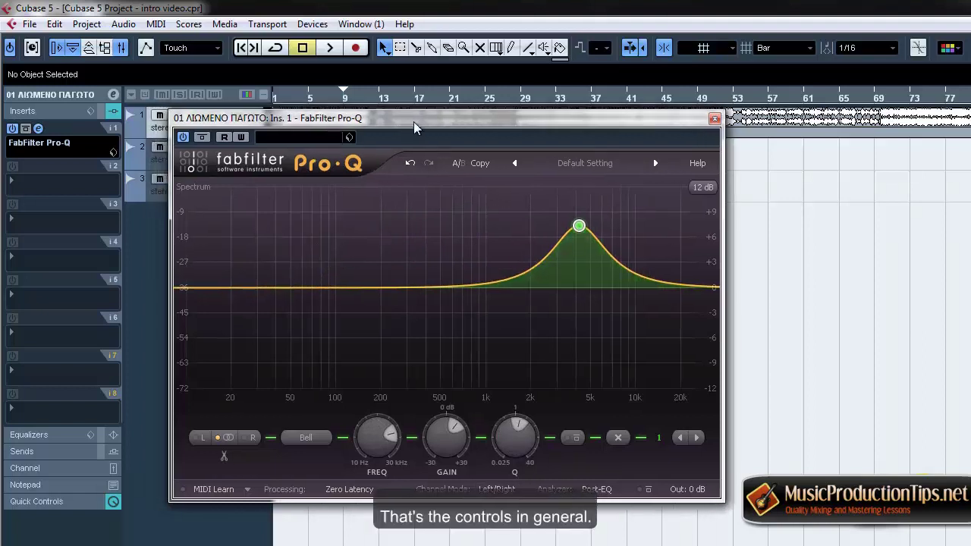
- Change the Bell band to High Shelf and lower it to a cut of about 5 dB at about 3.5 kHz
{"action": "left_click", "coordinate": [306, 438]}
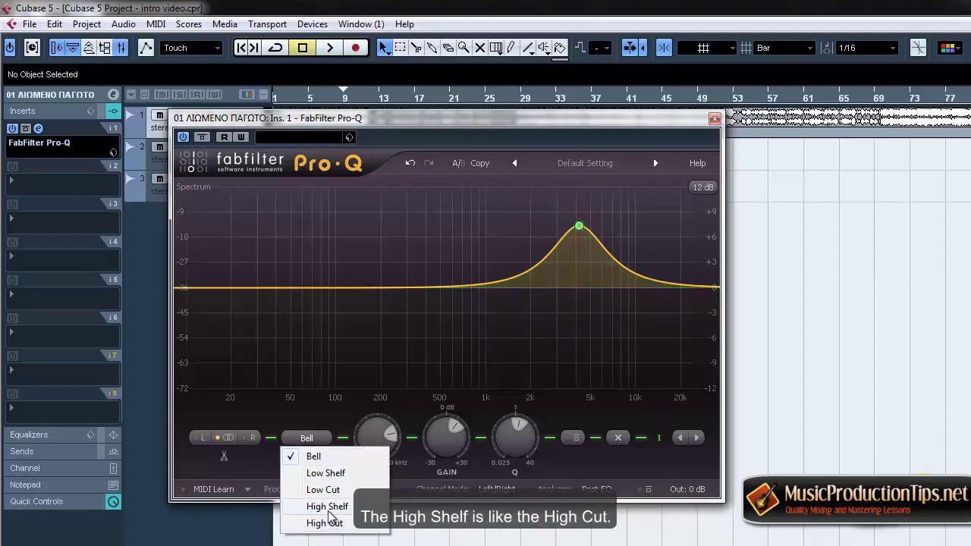
{"action": "left_click", "coordinate": [329, 510]}
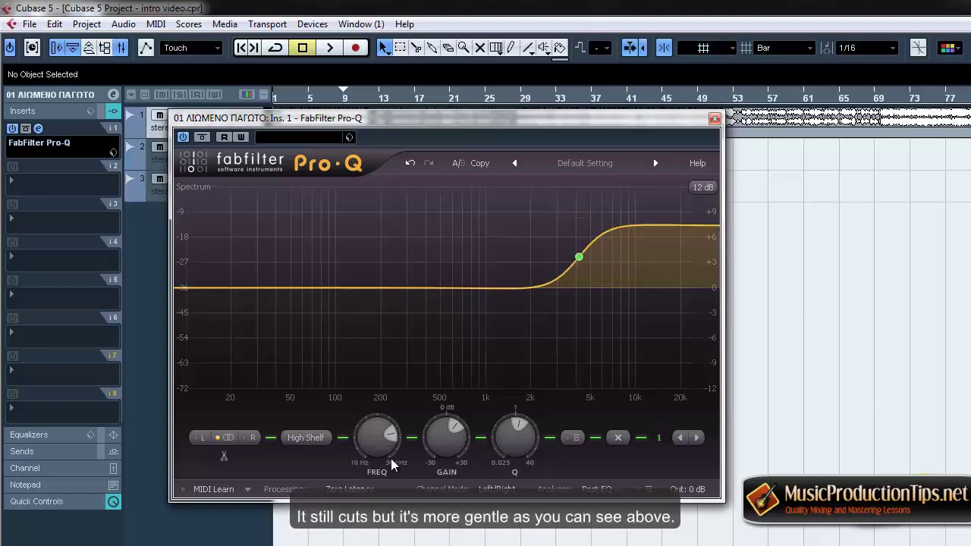
{"action": "left_click_drag", "start_coordinate": [580, 275], "coordinate": [572, 366]}
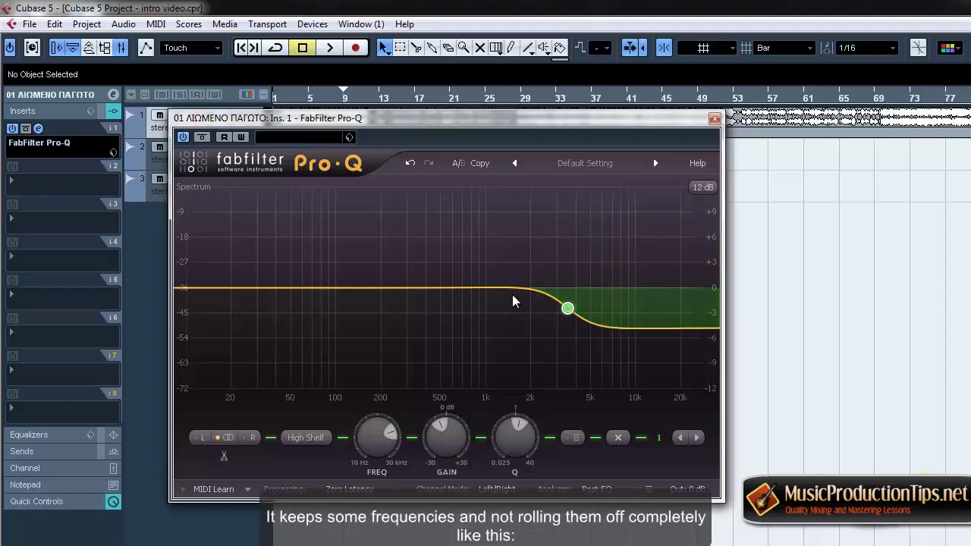
- Switch the High Shelf band to High Cut for comparison and adjust it to about 3.7 kHz
{"action": "left_click", "coordinate": [306, 437]}
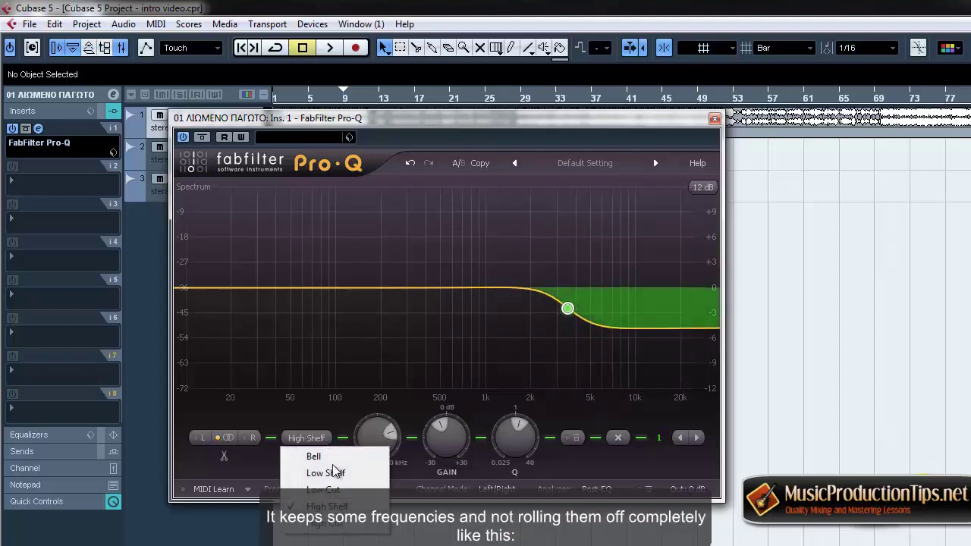
{"action": "left_click", "coordinate": [324, 522]}
{"action": "left_click_drag", "start_coordinate": [567, 264], "coordinate": [570, 290]}
- Return the band to High Shelf and boost it by about 7 dB at about 4.8 kHz
{"action": "left_click", "coordinate": [311, 441]}
{"action": "left_click", "coordinate": [327, 505]}
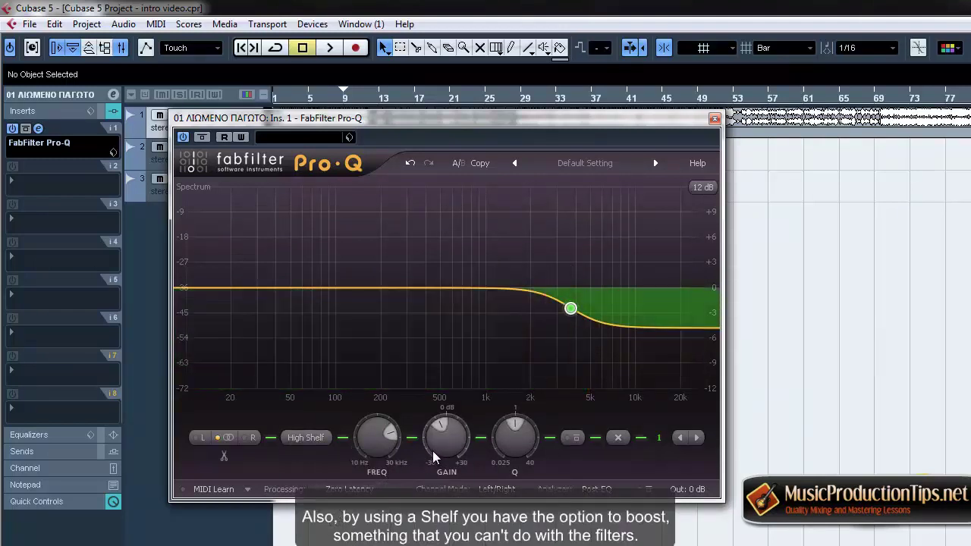
{"action": "left_click_drag", "start_coordinate": [438, 448], "coordinate": [440, 397]}
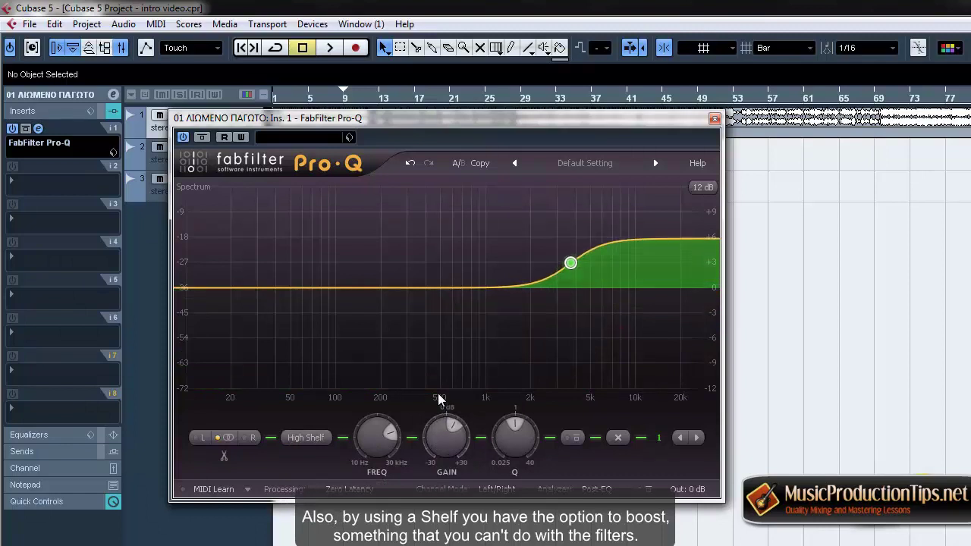
{"action": "left_click_drag", "start_coordinate": [575, 265], "coordinate": [591, 260]}
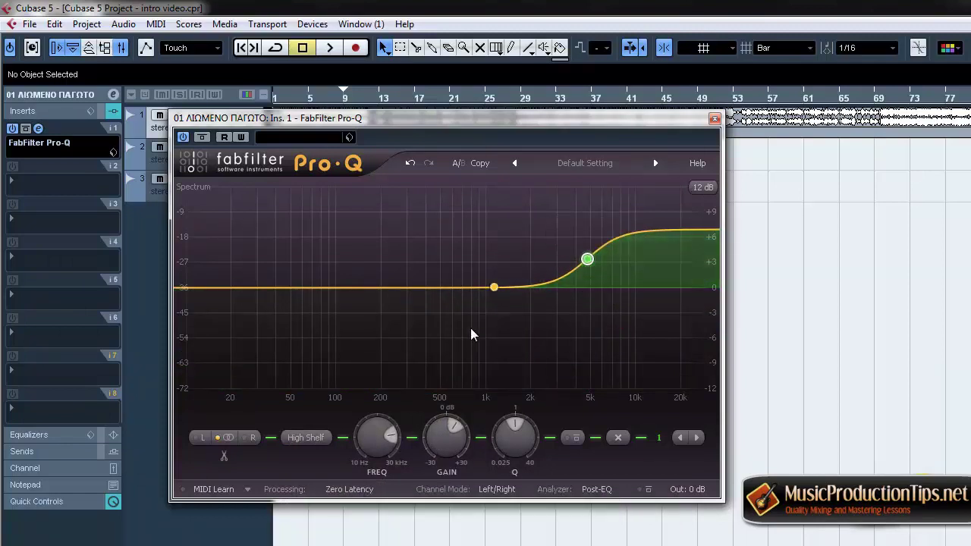
- Change the band to Low Shelf at about 20 Hz with nearly no gain, and move the plug-in window down to uncover the song track
{"action": "left_click", "coordinate": [306, 438]}
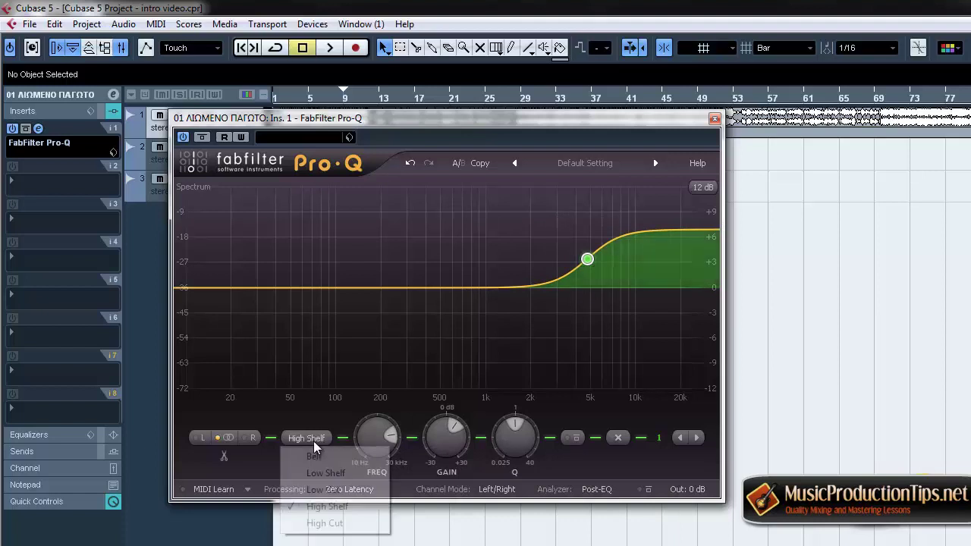
{"action": "left_click", "coordinate": [342, 474]}
{"action": "left_click_drag", "start_coordinate": [585, 259], "coordinate": [237, 315]}
{"action": "left_click_drag", "start_coordinate": [301, 118], "coordinate": [313, 164]}
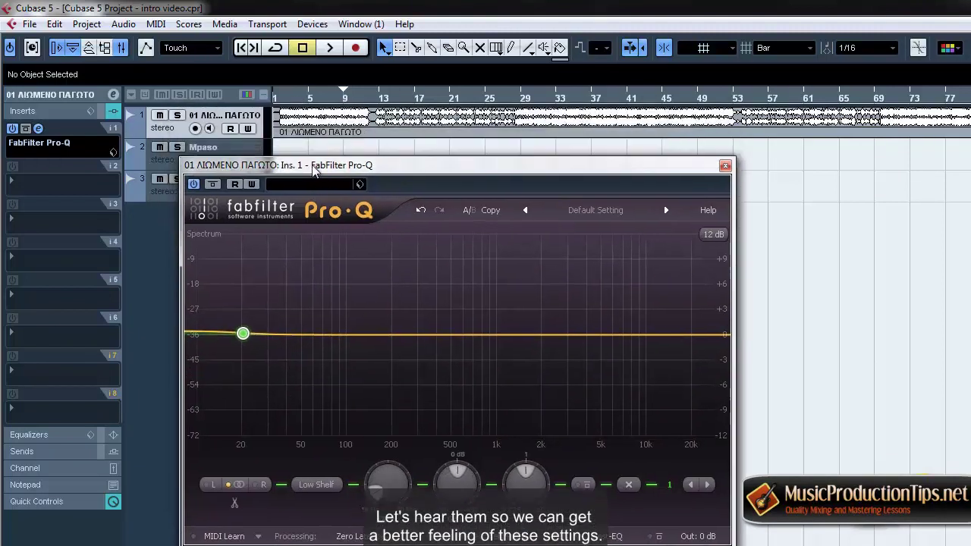
- Change the Low Shelf band at about 20 Hz to Low Cut
{"action": "left_click", "coordinate": [313, 487]}
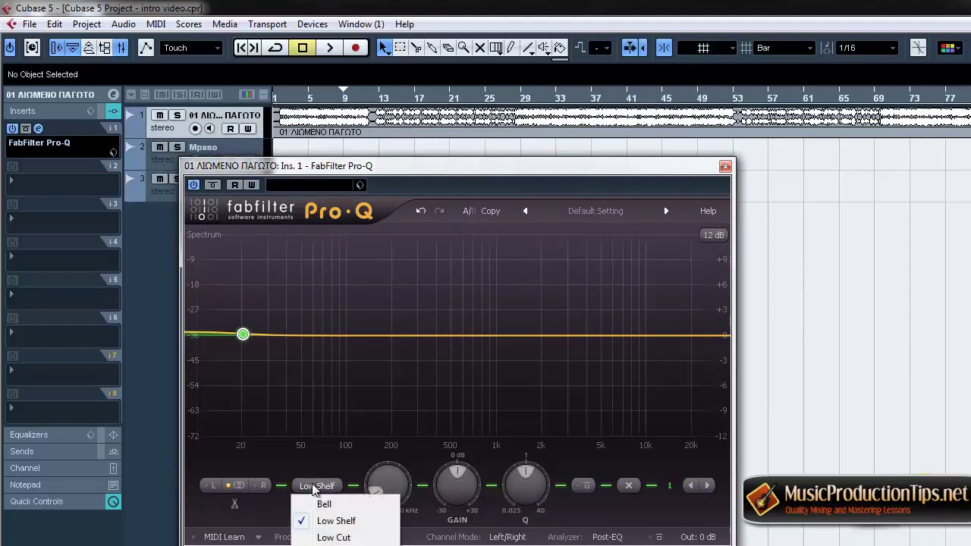
{"action": "left_click", "coordinate": [334, 545]}
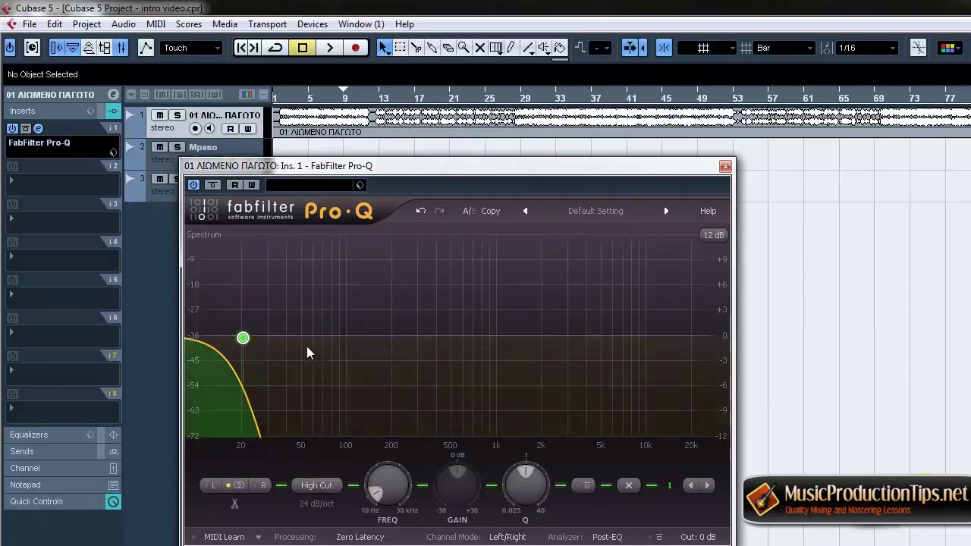
{"action": "left_click", "coordinate": [325, 488]}
{"action": "left_click", "coordinate": [333, 537]}
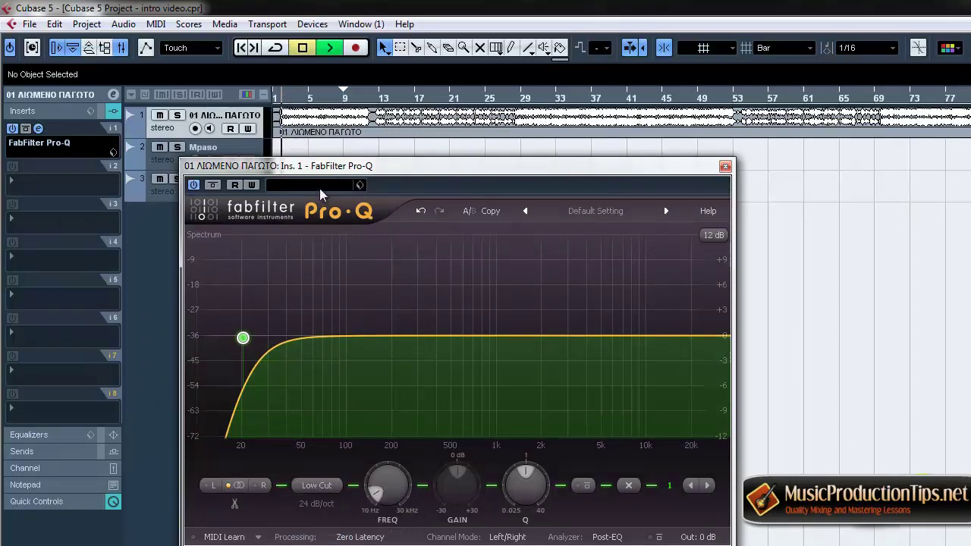
- Play the song with the plug-in window moved up, and sweep the Low Cut frequency up to about 800 Hz
{"action": "key", "text": "space"}
{"action": "left_click_drag", "start_coordinate": [320, 165], "coordinate": [341, 140]}
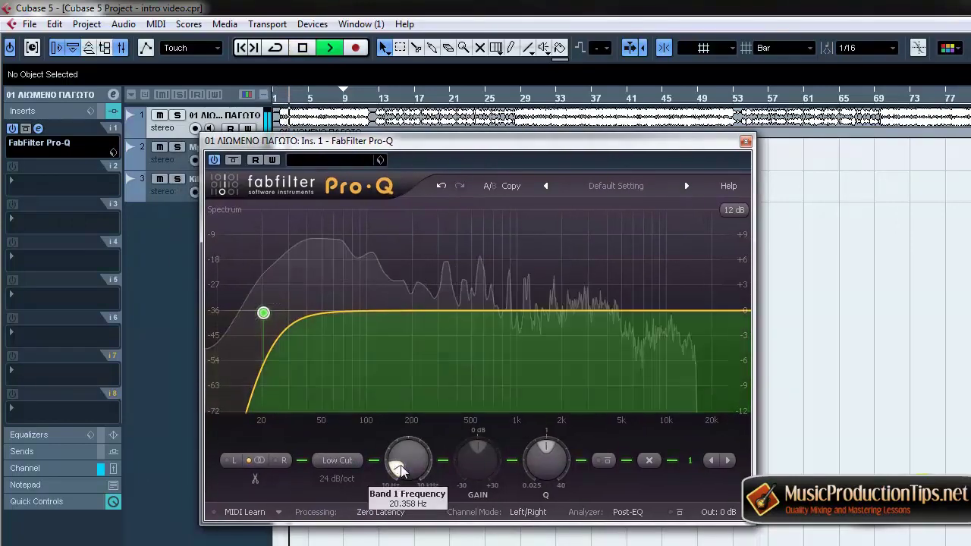
{"action": "scroll", "coordinate": [397, 462], "scroll_direction": "up", "scroll_amount": 8}
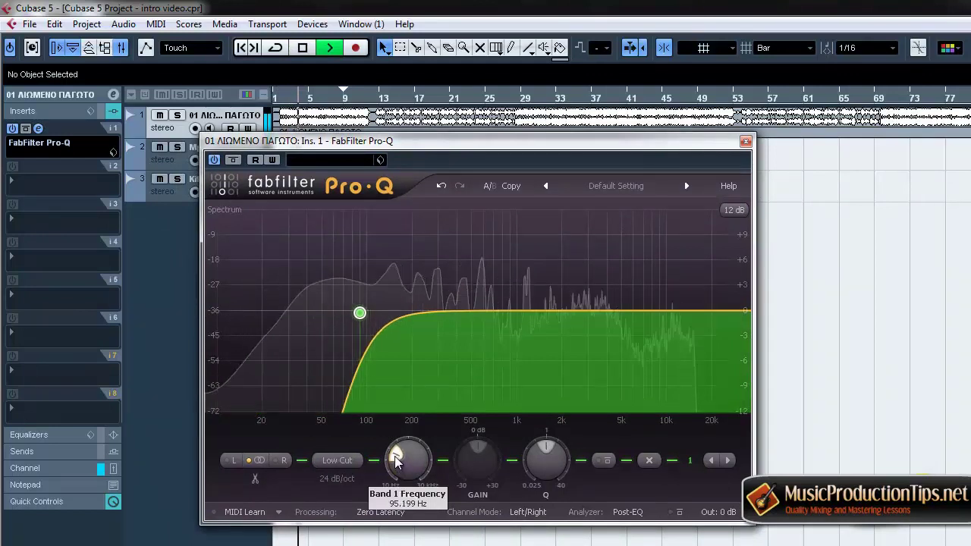
{"action": "left_click_drag", "start_coordinate": [394, 456], "coordinate": [417, 389]}
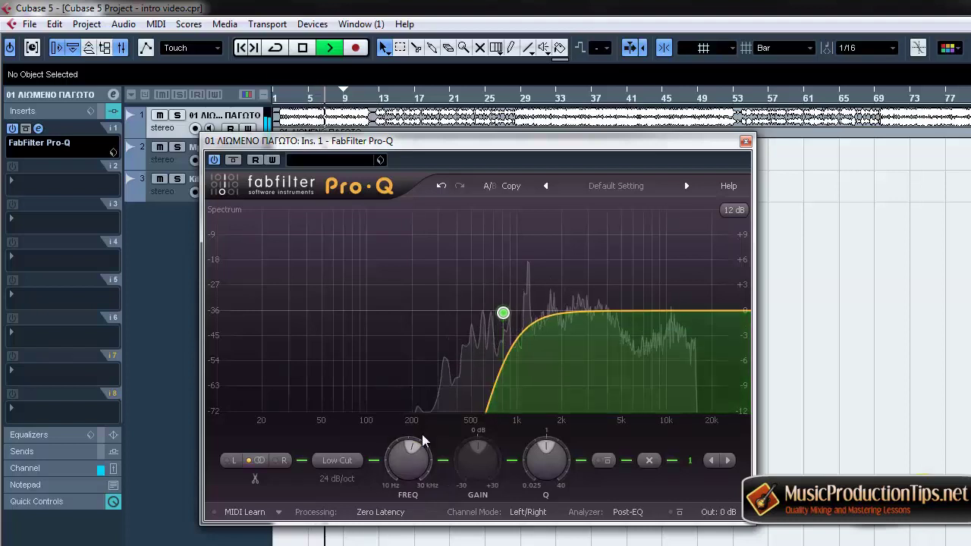
- Pause and resume the song, and sweep the Low Cut frequency back down to about 10 Hz
{"action": "key", "text": "space"}
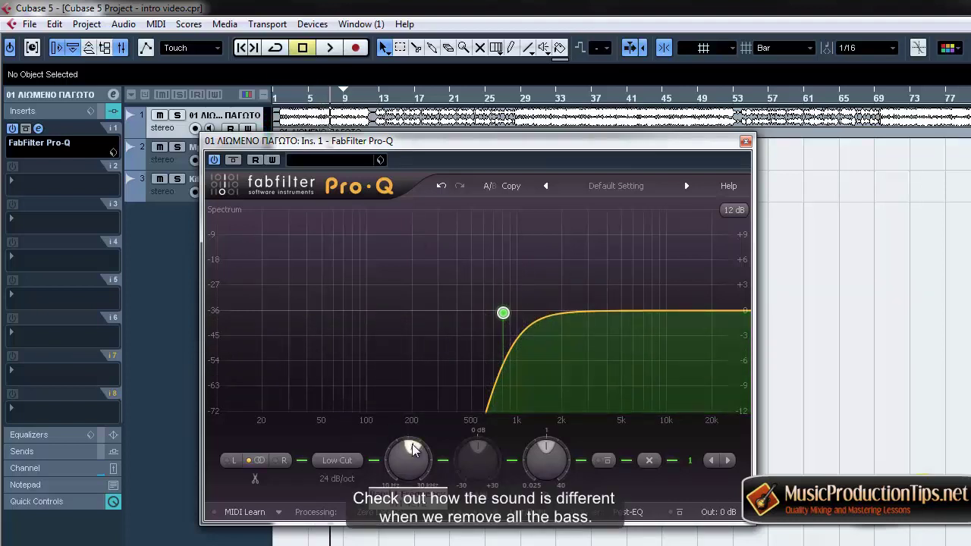
{"action": "key", "text": "space"}
{"action": "left_click_drag", "start_coordinate": [407, 468], "coordinate": [391, 482]}
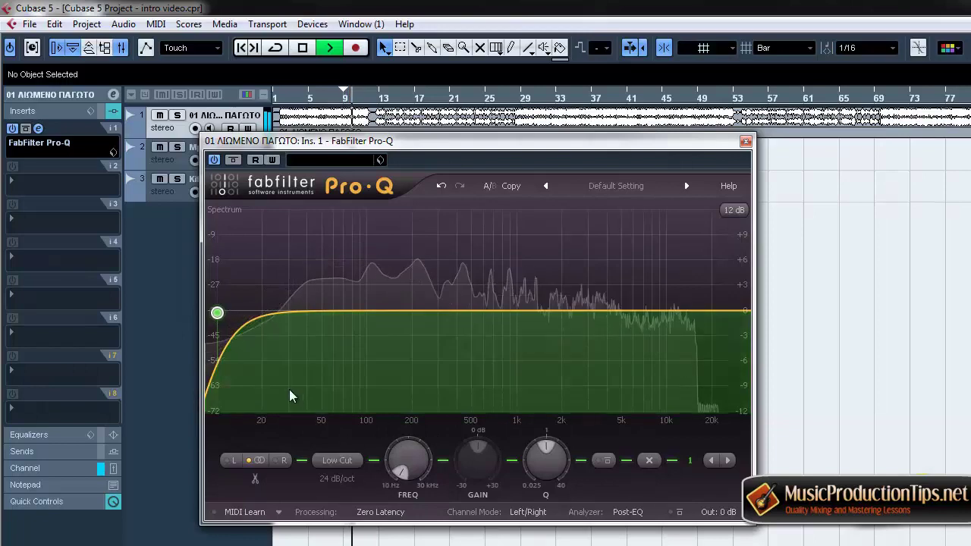
- Change the band to High Cut during playback, sweep it up to about 3769 Hz with Q about 1.09, and stop the song
{"action": "left_click", "coordinate": [341, 461]}
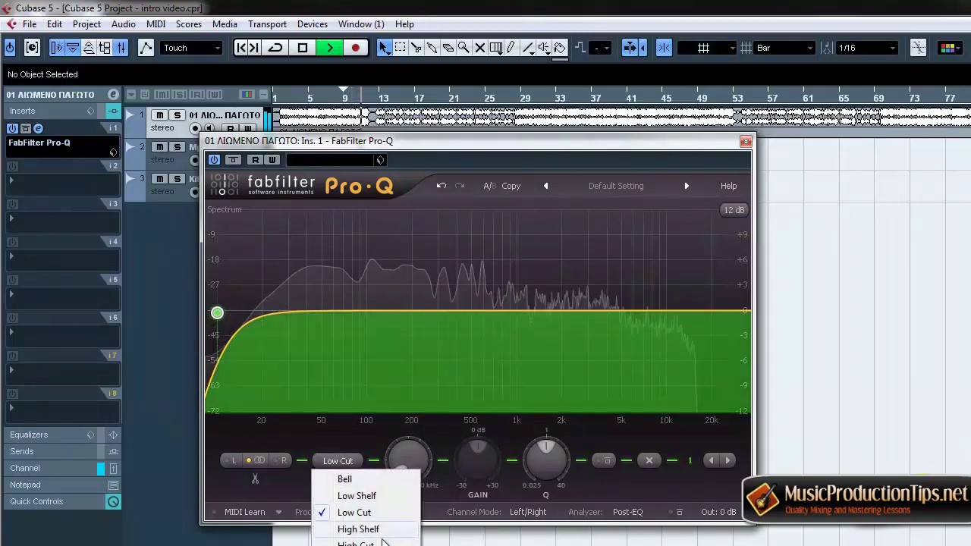
{"action": "left_click", "coordinate": [355, 543]}
{"action": "left_click_drag", "start_coordinate": [222, 320], "coordinate": [478, 318]}
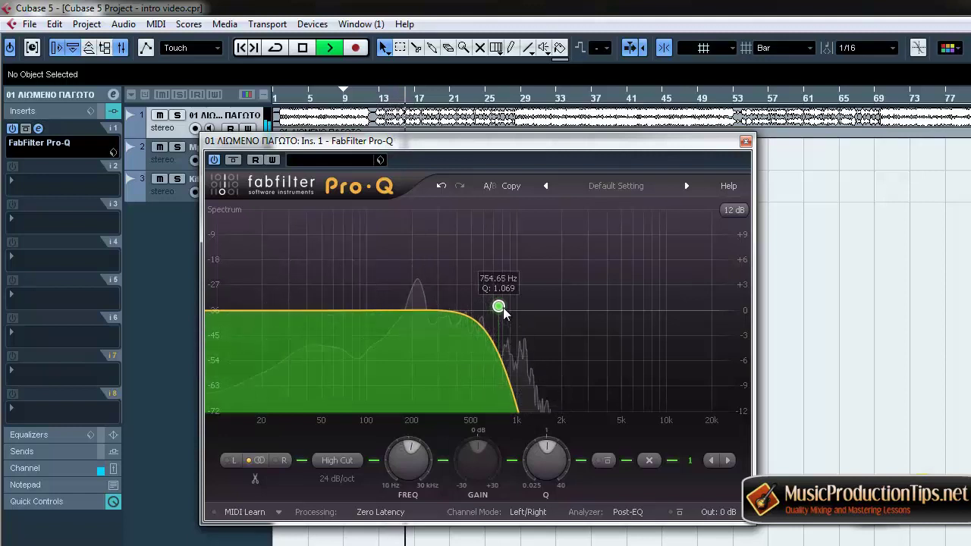
{"action": "left_click_drag", "start_coordinate": [529, 313], "coordinate": [607, 311]}
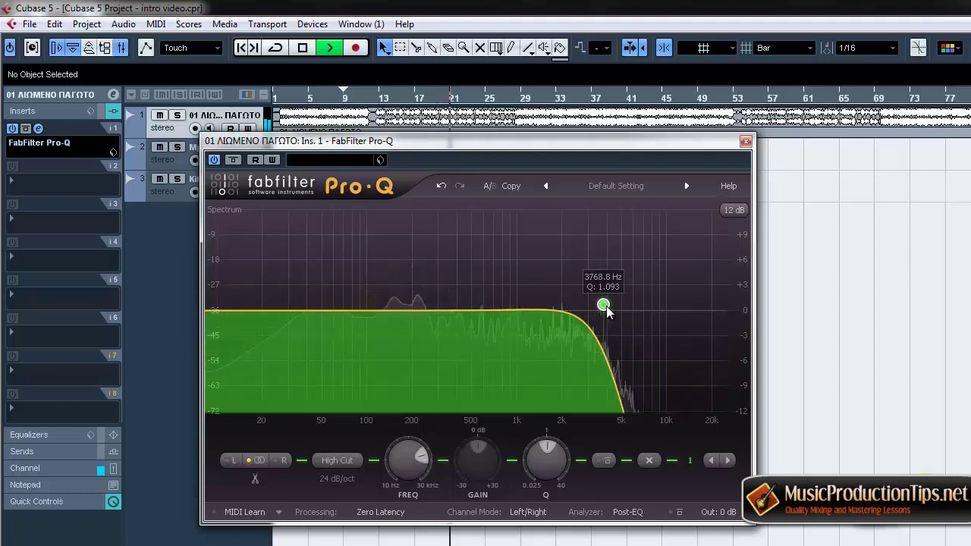
{"action": "key", "text": "space"}
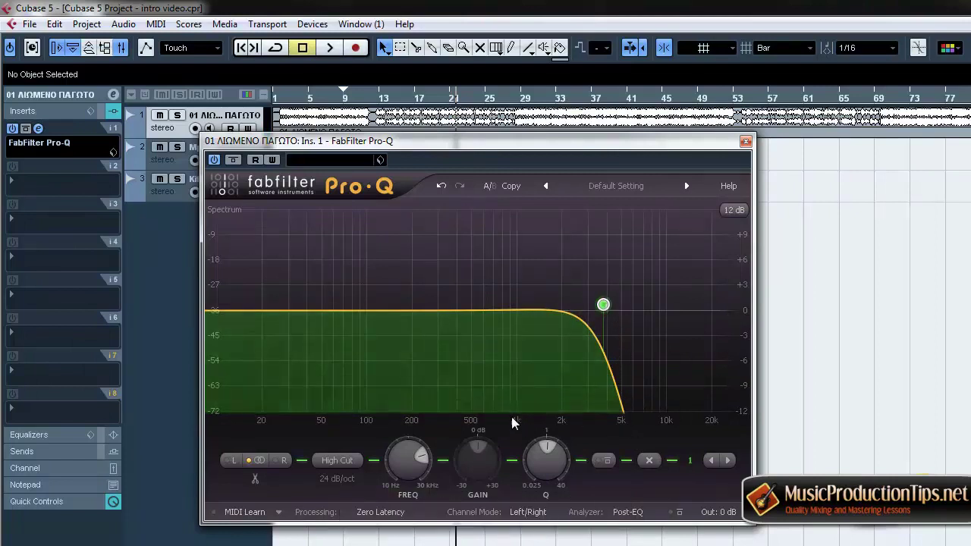
- Play the song and compare it with the High Cut band disabled and re-enabled
{"action": "key", "text": "space"}
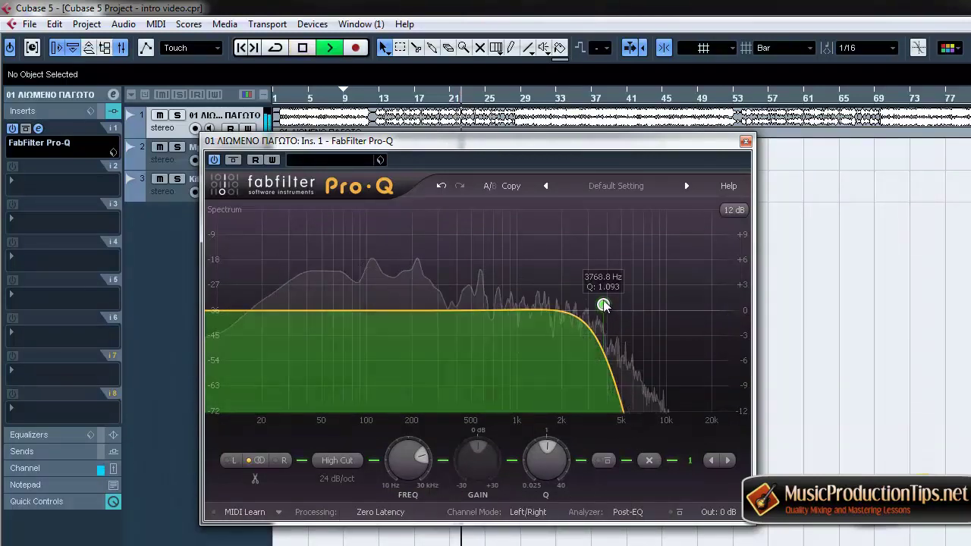
{"action": "right_click", "coordinate": [603, 307]}
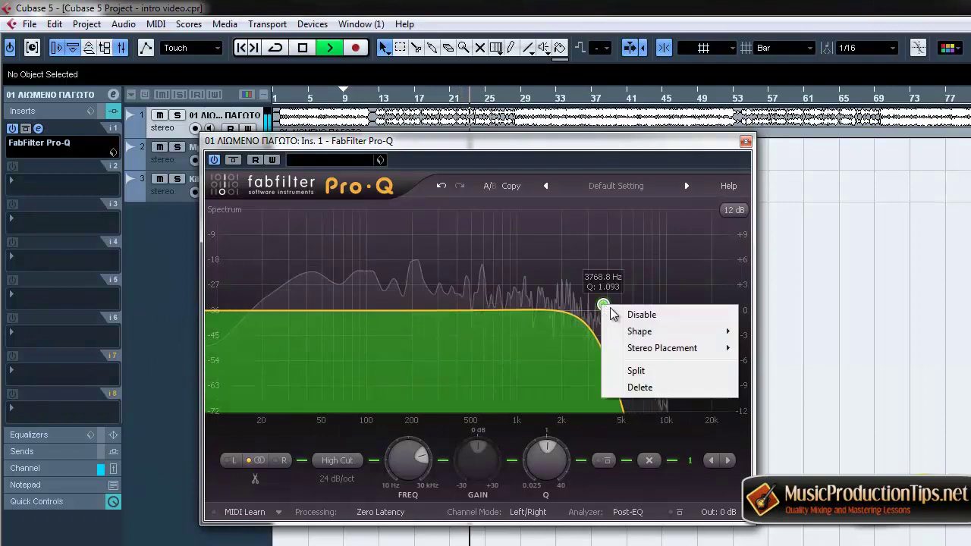
{"action": "left_click", "coordinate": [640, 315]}
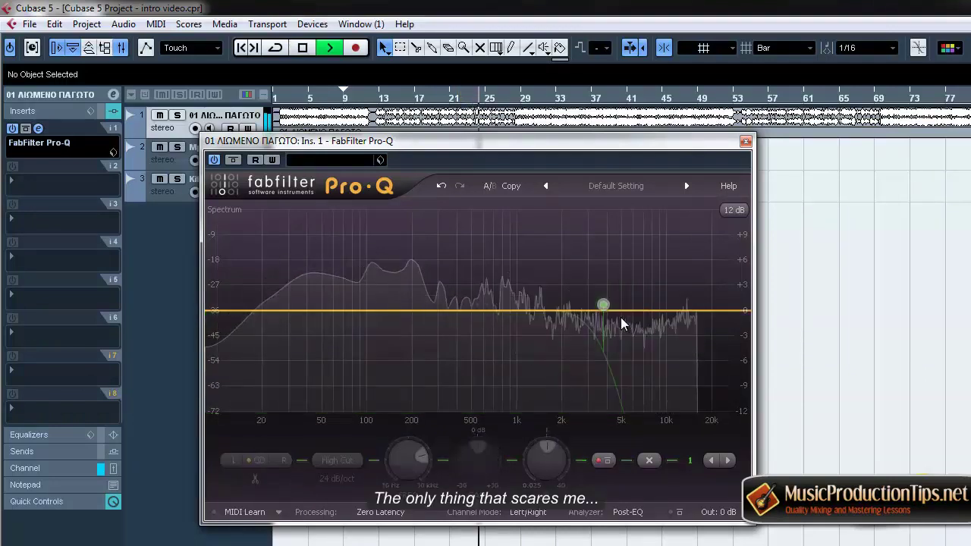
{"action": "right_click", "coordinate": [606, 310]}
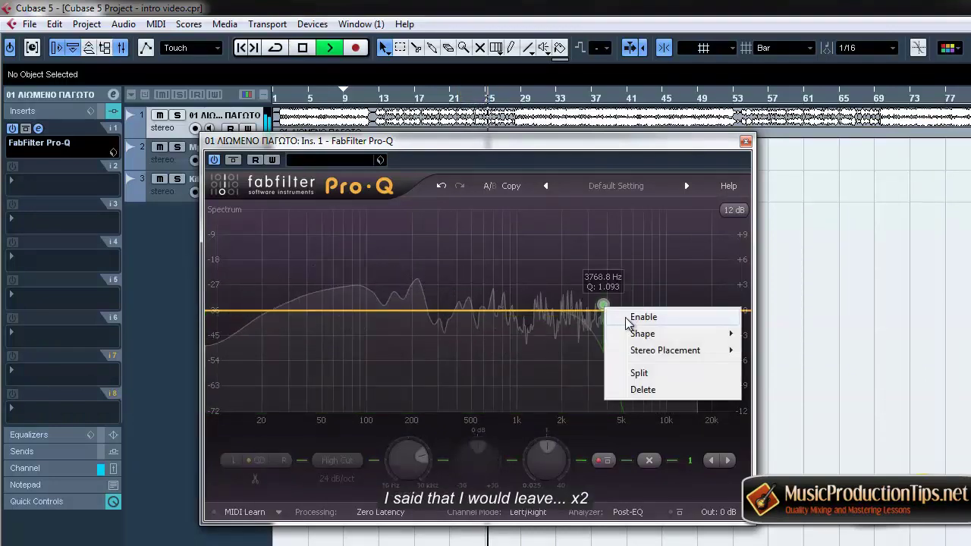
{"action": "left_click", "coordinate": [641, 317]}
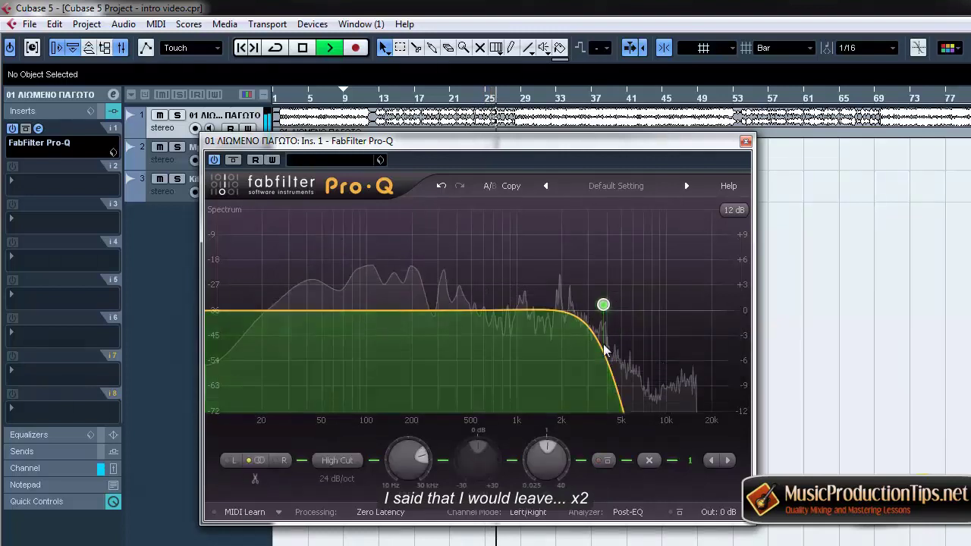
- Sweep the High Cut frequency up to about 27974 Hz during playback, with Q about 1.08
{"action": "left_click_drag", "start_coordinate": [605, 311], "coordinate": [615, 315]}
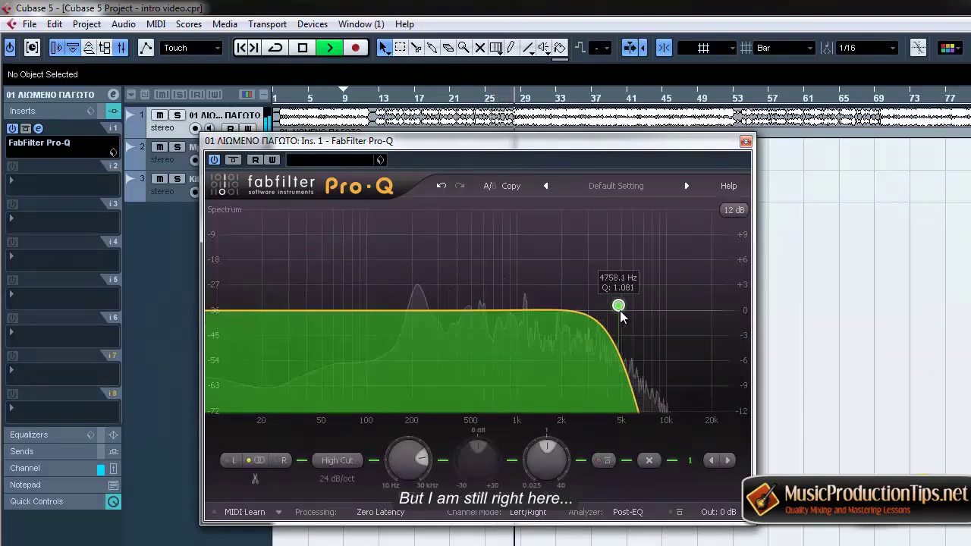
{"action": "left_click_drag", "start_coordinate": [681, 317], "coordinate": [736, 317]}
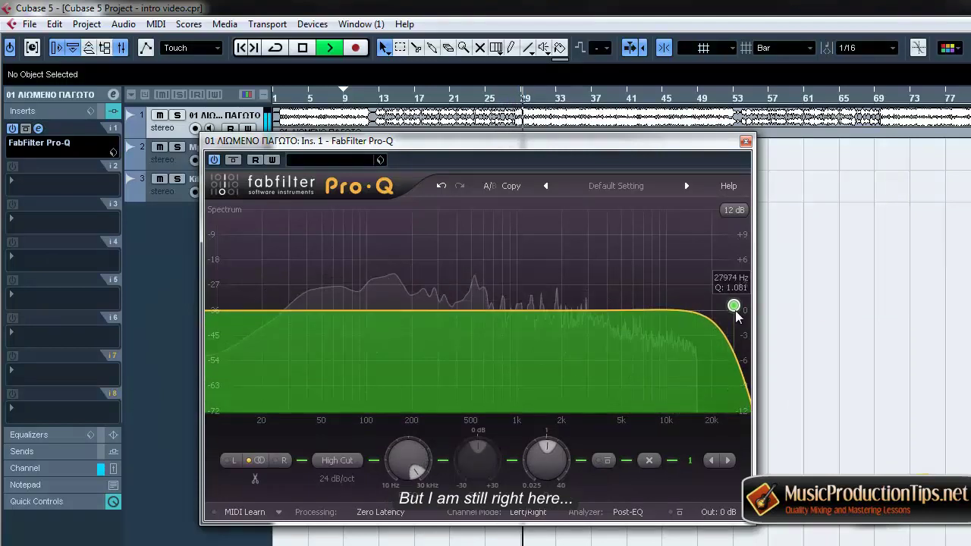
{"action": "right_click", "coordinate": [734, 312]}
{"action": "left_click", "coordinate": [732, 304]}
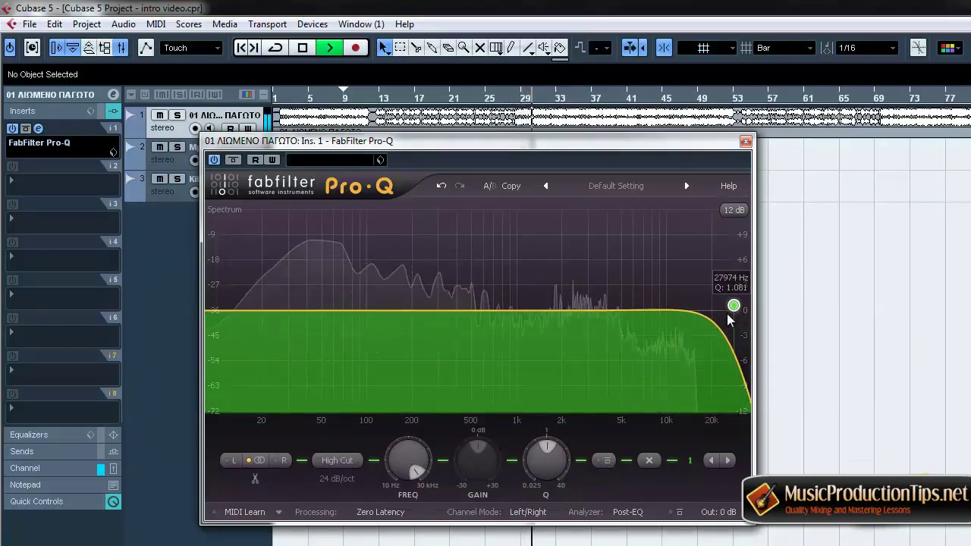
- Change the band to Bell and sweep it down below 50 Hz as a boost of about 6 dB, with Q about 2.02
{"action": "left_click", "coordinate": [338, 460]}
{"action": "left_click", "coordinate": [351, 483]}
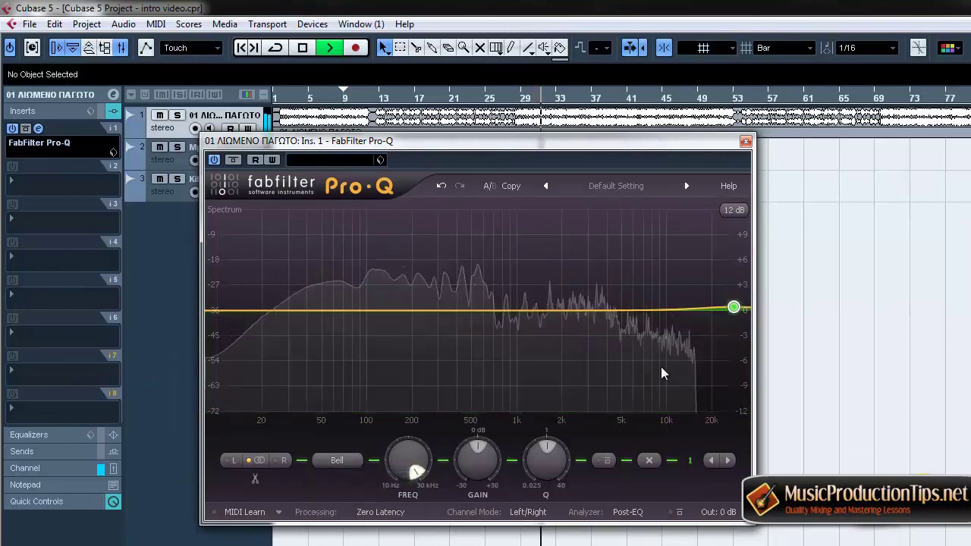
{"action": "left_click_drag", "start_coordinate": [732, 308], "coordinate": [659, 309]}
{"action": "left_click_drag", "start_coordinate": [543, 287], "coordinate": [298, 258]}
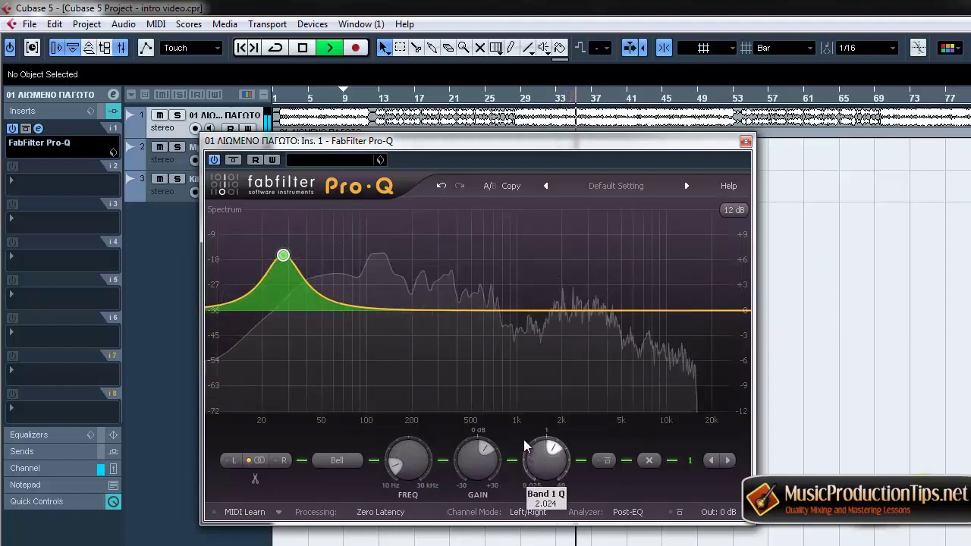
- Sweep the Bell band up to about 398 Hz as a cut of about 8.21 dB, then lower its Q and move the widened band
{"action": "left_click_drag", "start_coordinate": [287, 257], "coordinate": [318, 261]}
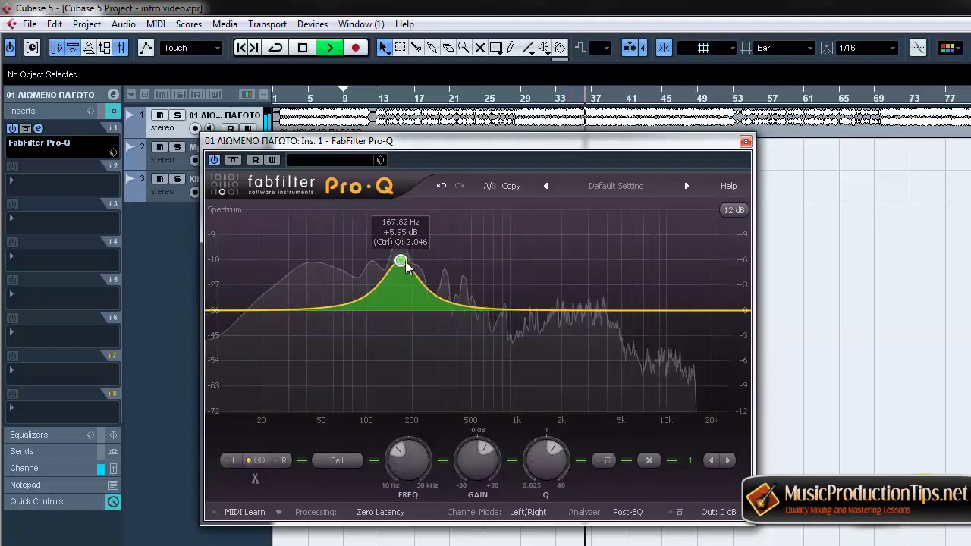
{"action": "left_click_drag", "start_coordinate": [405, 262], "coordinate": [456, 379]}
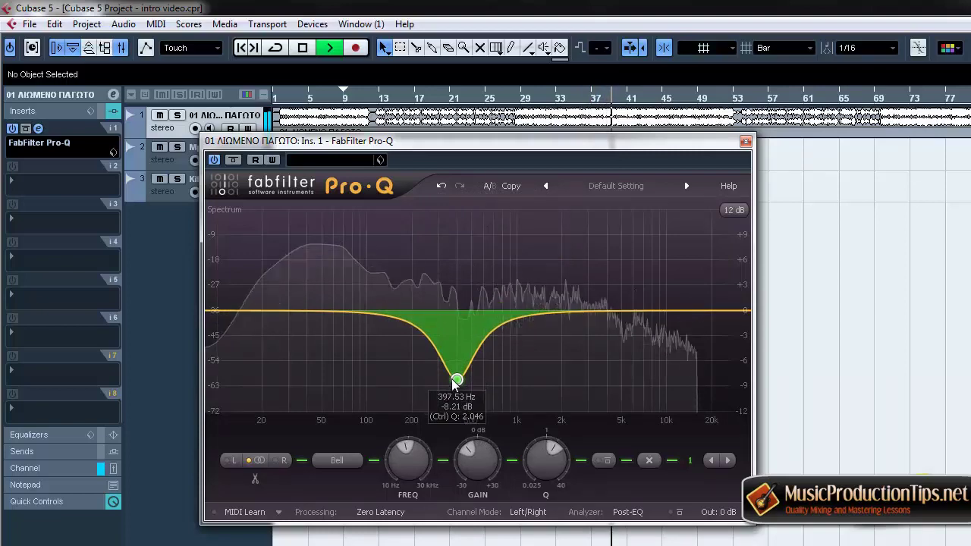
{"action": "mouse_move", "coordinate": [544, 457]}
{"action": "left_mouse_down"}
{"action": "mouse_move", "coordinate": [534, 492]}
{"action": "mouse_move", "coordinate": [539, 452]}
{"action": "left_mouse_up"}
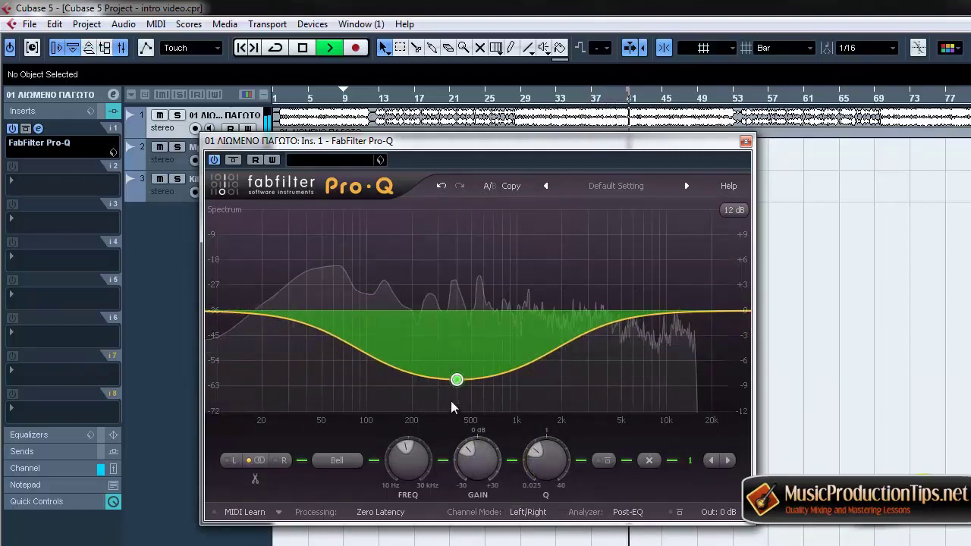
{"action": "left_click_drag", "start_coordinate": [457, 379], "coordinate": [498, 313]}
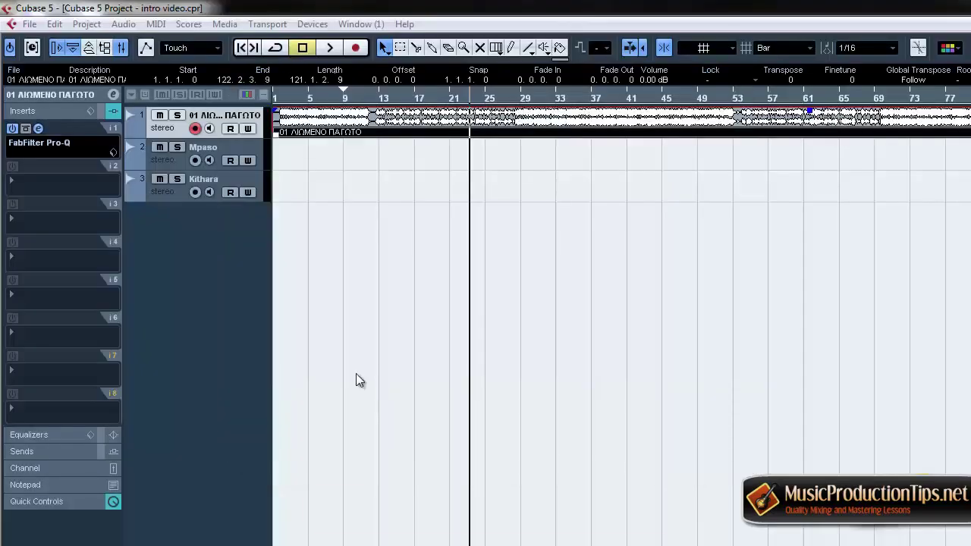
- Open the FabFilter Pro-Q editor from the first insert of the song track
{"action": "left_click", "coordinate": [39, 129]}
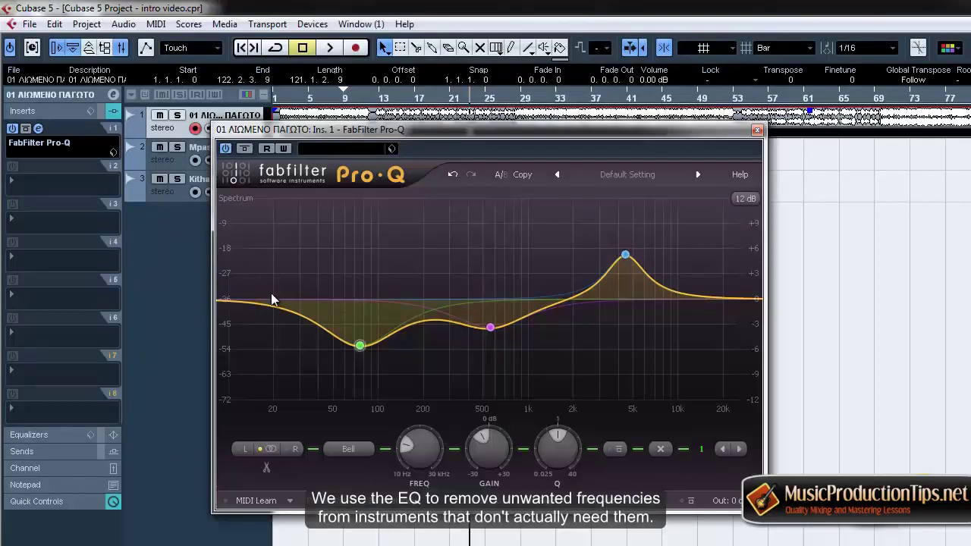